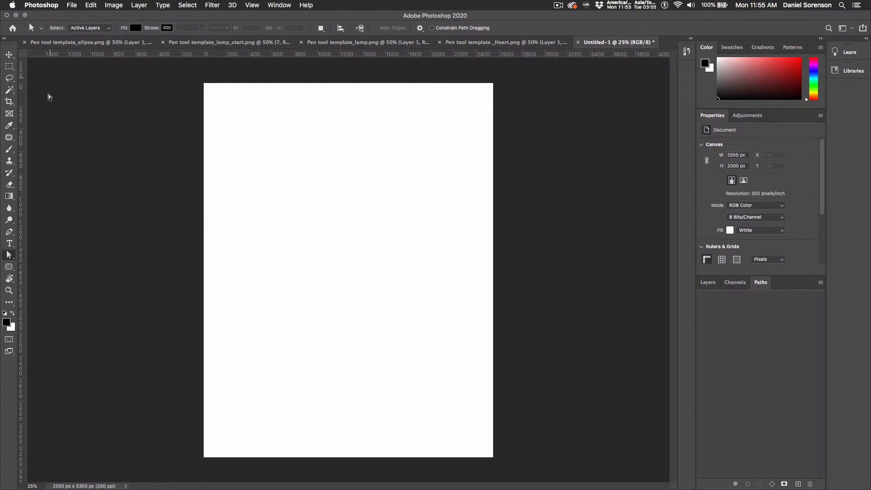
# - Activate the Pen tool in Path mode and undock the Paths panel so it floats beside the canvas
pyautogui.click(10, 232)
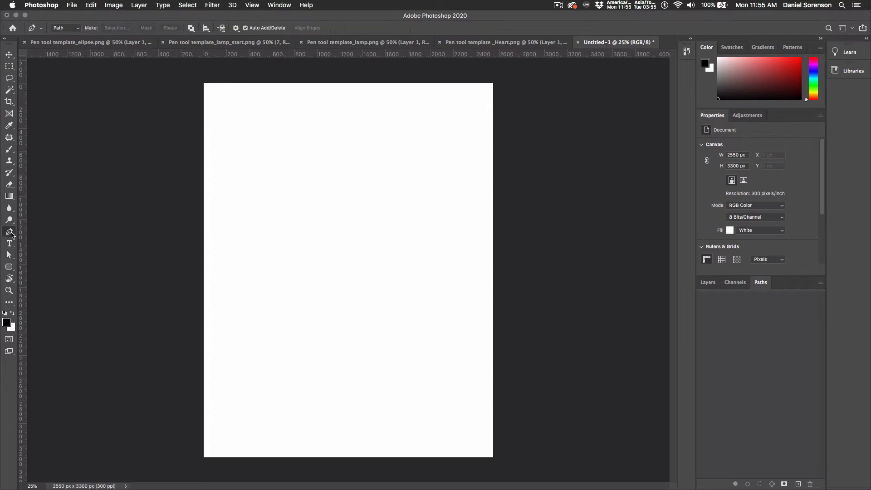
pyautogui.rightClick(11, 234)
pyautogui.moveTo(9, 231); pyautogui.dragTo(43, 231)
pyautogui.click(79, 29)
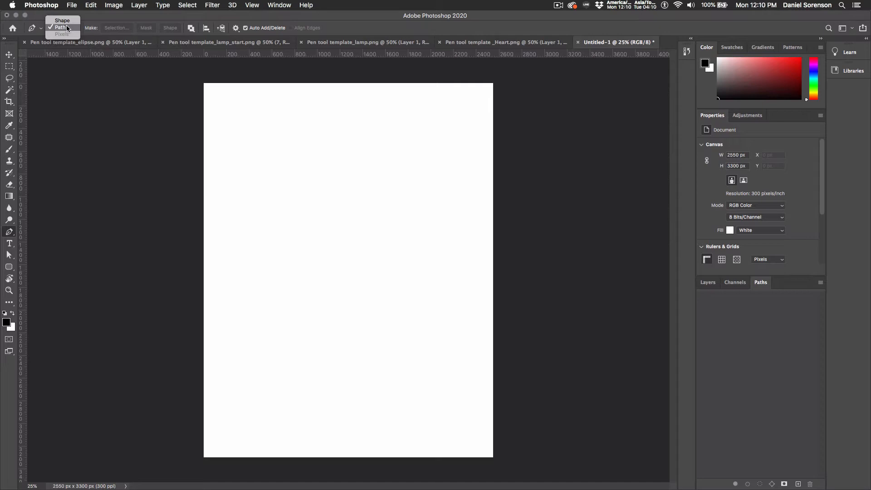
pyautogui.click(67, 28)
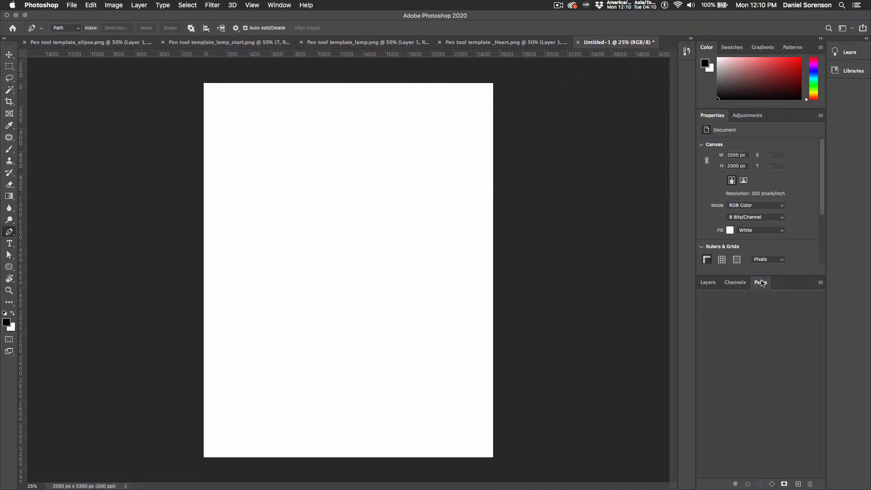
pyautogui.moveTo(761, 282); pyautogui.dragTo(528, 92)
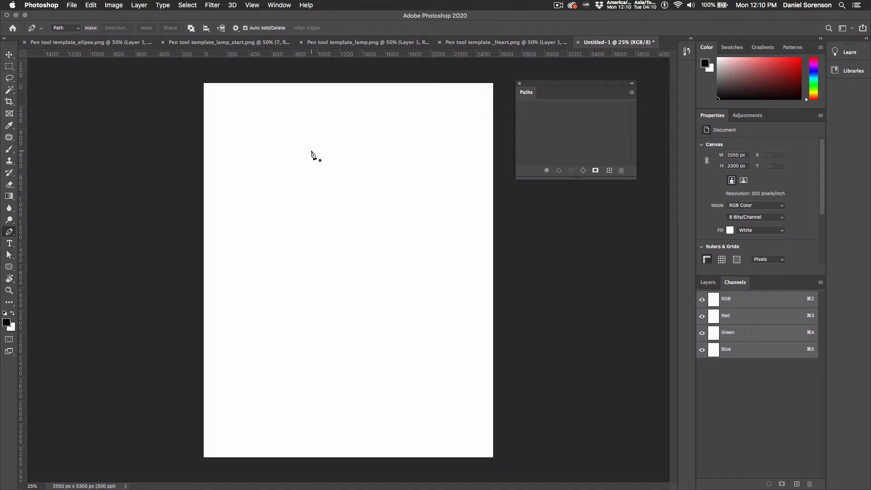
# - Draw a curve bulging rightward between two smooth anchor points in the upper half of the page
pyautogui.moveTo(311, 151); pyautogui.dragTo(383, 143)
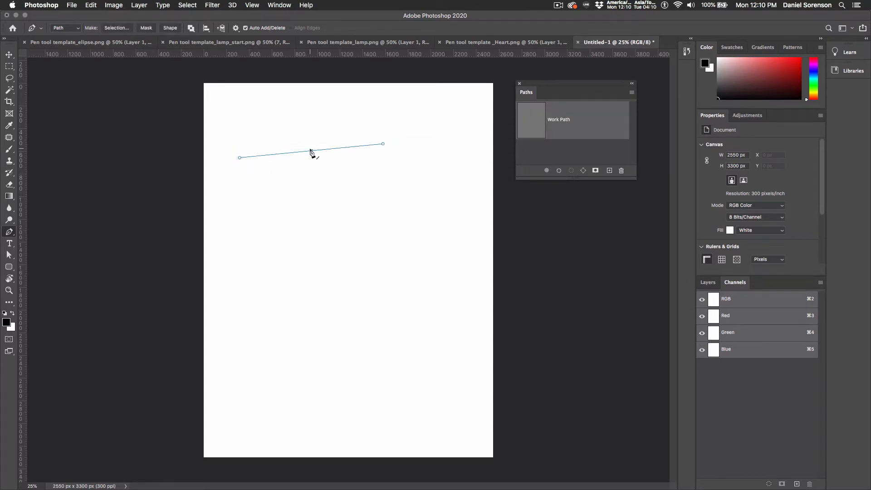
pyautogui.click(311, 151)
pyautogui.moveTo(321, 227); pyautogui.dragTo(239, 232)
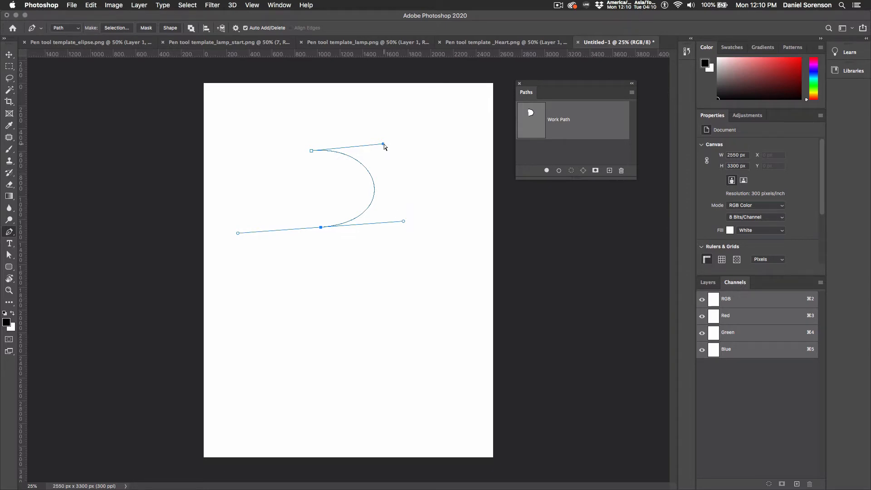
# - Reshape the curve by adjusting its direction handles and moving its upper anchor down and right, and deselect the path
pyautogui.moveTo(384, 144)
pyautogui.mouseDown()
pyautogui.moveTo(376, 184)
pyautogui.moveTo(397, 145)
pyautogui.moveTo(336, 137)
pyautogui.moveTo(445, 127)
pyautogui.moveTo(381, 136)
pyautogui.moveTo(391, 175)
pyautogui.moveTo(383, 136)
pyautogui.moveTo(394, 140)
pyautogui.mouseUp()
pyautogui.click(311, 152)
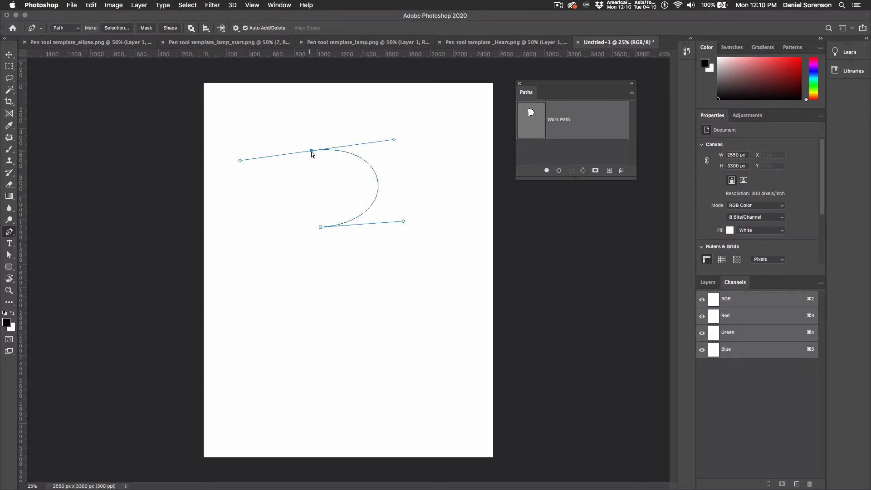
pyautogui.moveTo(311, 155); pyautogui.dragTo(354, 155)
pyautogui.moveTo(404, 223)
pyautogui.mouseDown()
pyautogui.moveTo(451, 169)
pyautogui.moveTo(380, 238)
pyautogui.moveTo(396, 228)
pyautogui.mouseUp()
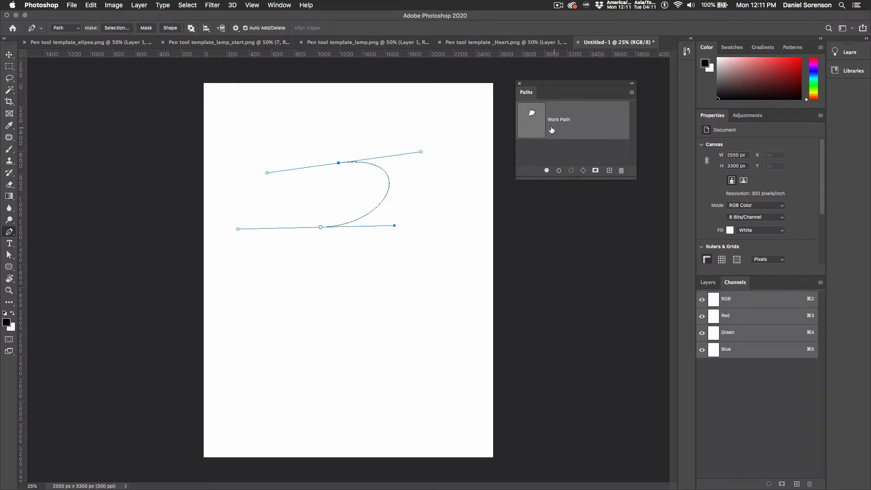
pyautogui.click(562, 157)
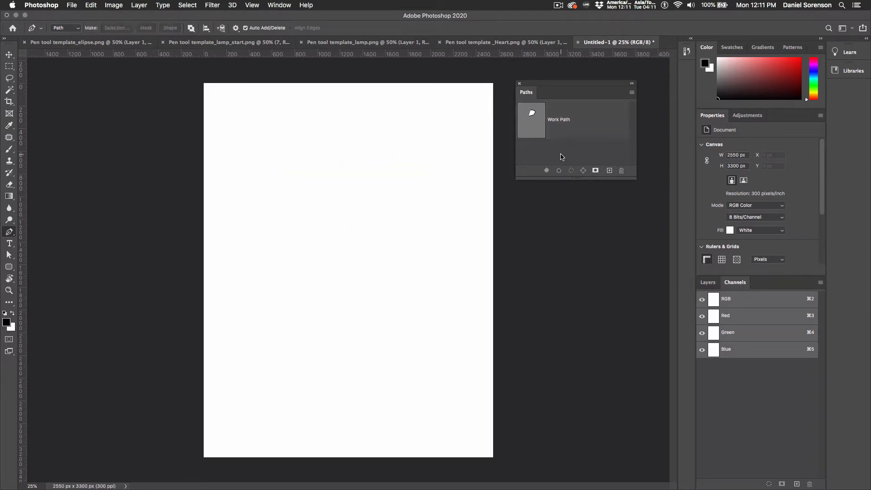
# - Draw a new open curved path with three smooth anchor points, bulging toward the right of the page
pyautogui.moveTo(333, 194); pyautogui.dragTo(363, 172)
pyautogui.moveTo(403, 207); pyautogui.dragTo(402, 237)
pyautogui.moveTo(364, 261); pyautogui.dragTo(326, 258)
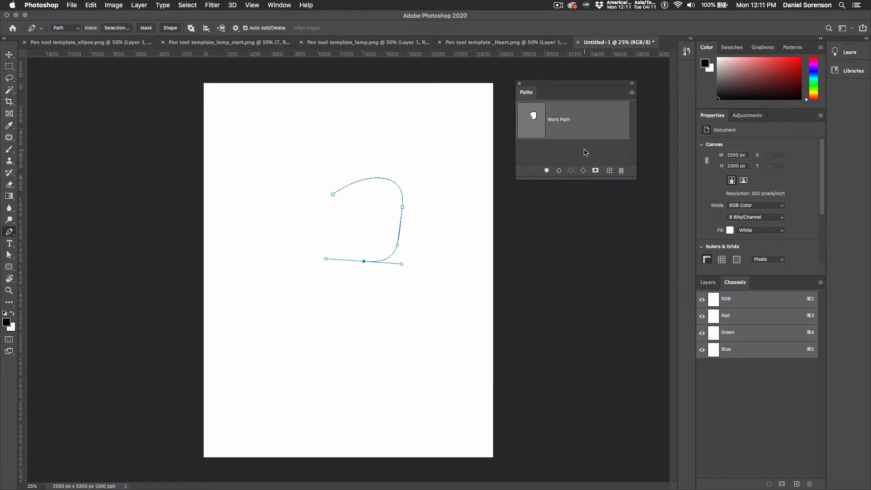
# - Save the work path as Path 1 and deselect it
pyautogui.doubleClick(568, 126)
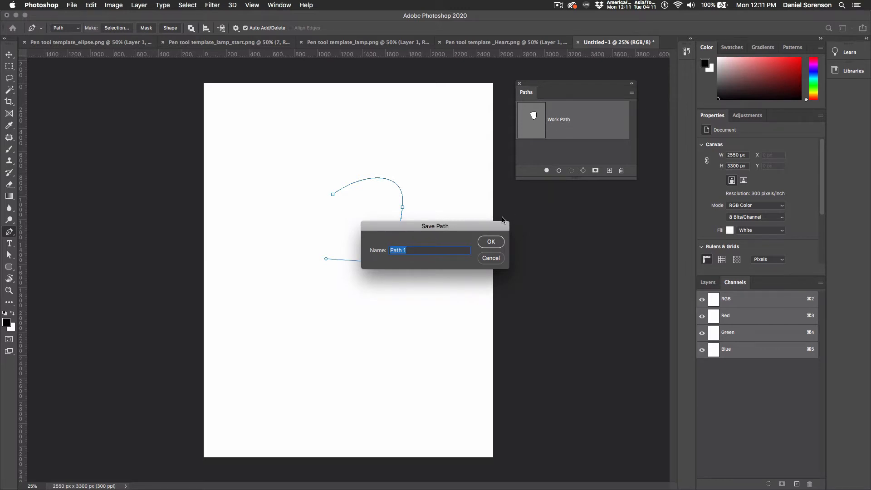
pyautogui.moveTo(471, 225); pyautogui.dragTo(438, 106)
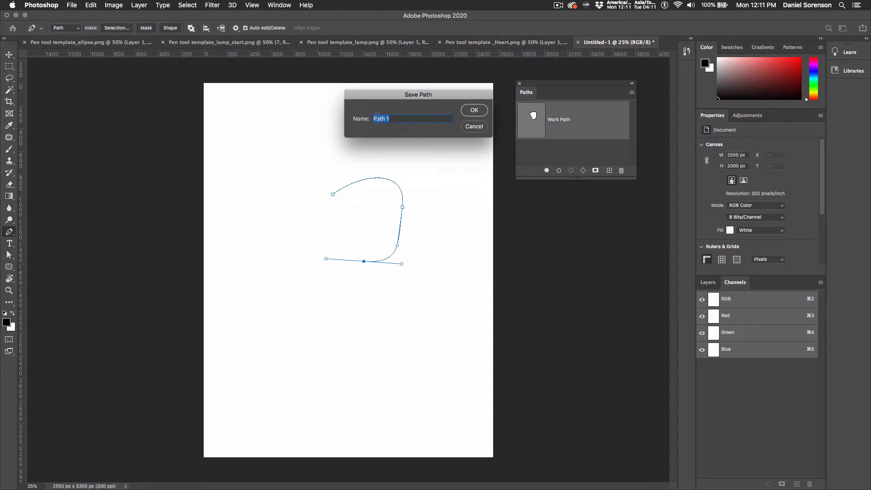
pyautogui.click(474, 111)
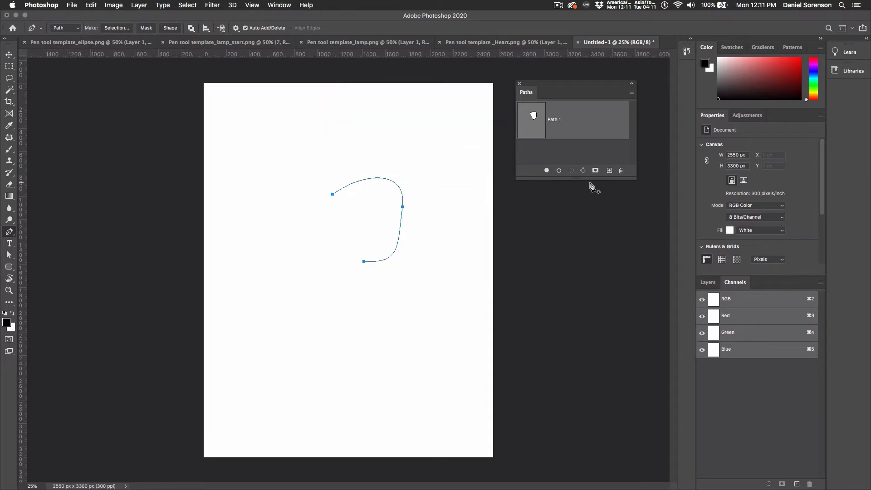
pyautogui.click(547, 159)
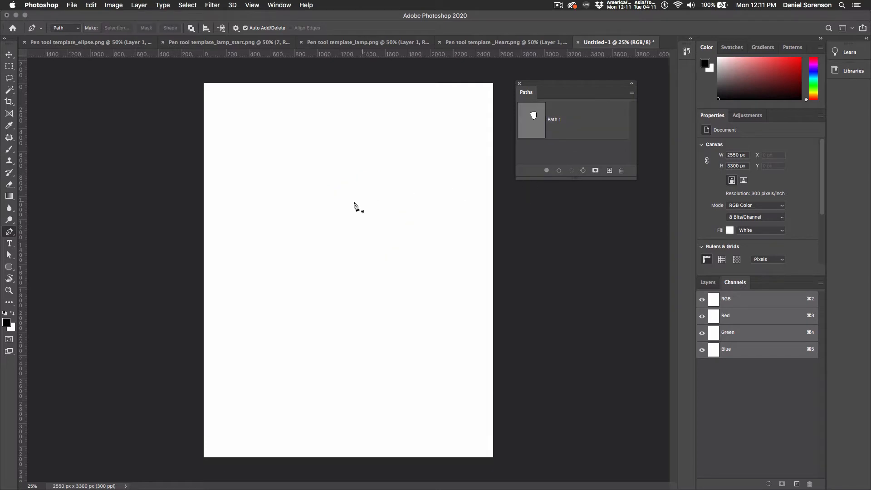
# - Draw another open three-anchor curve near the middle of the page as a separate work path
pyautogui.moveTo(345, 202); pyautogui.dragTo(369, 200)
pyautogui.moveTo(422, 249); pyautogui.dragTo(415, 272)
pyautogui.moveTo(375, 287); pyautogui.dragTo(346, 263)
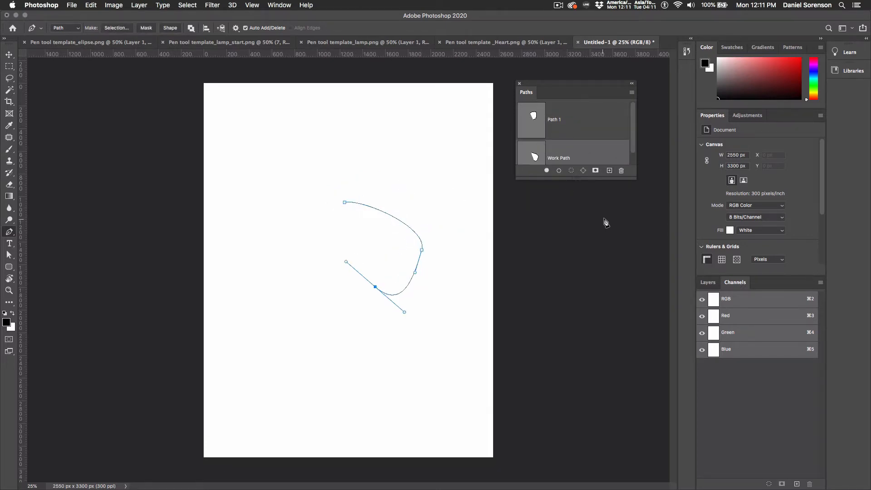
# - Lengthen the floating Paths panel and delete both the work path and Path 1
pyautogui.moveTo(636, 179); pyautogui.dragTo(635, 214)
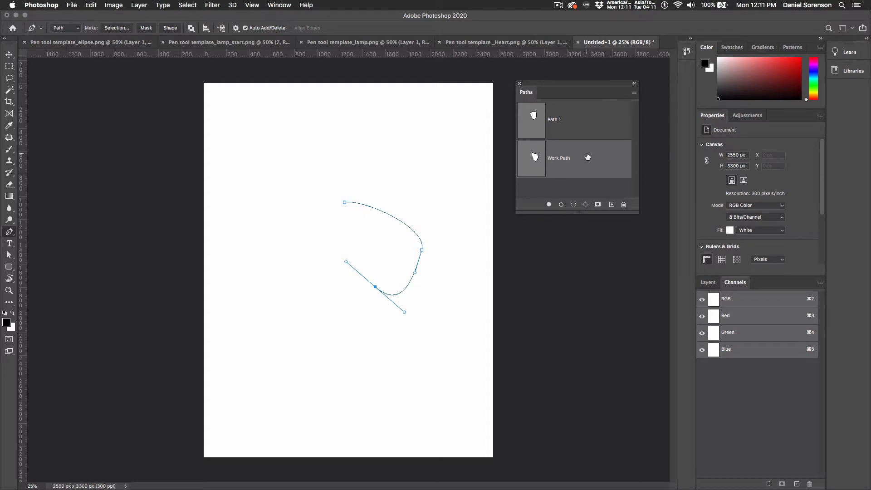
pyautogui.moveTo(589, 154); pyautogui.dragTo(624, 204)
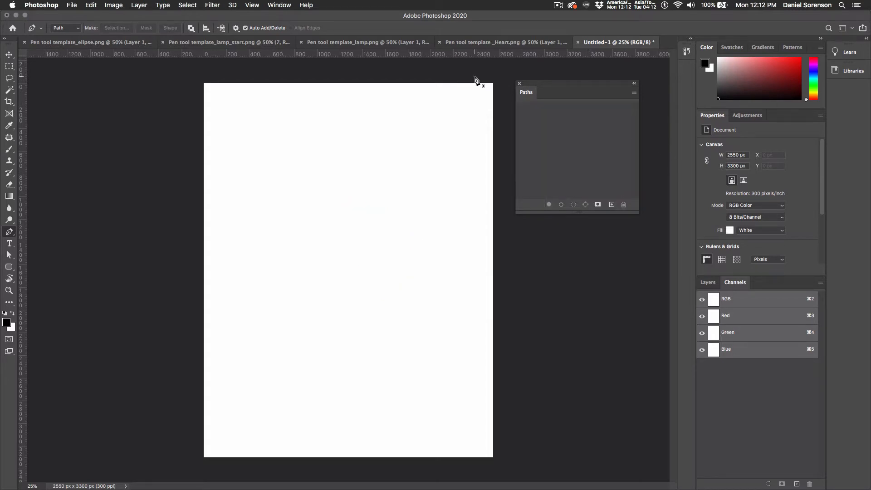
# - Show the document grid over the canvas
pyautogui.click(253, 7)
pyautogui.moveTo(268, 188)
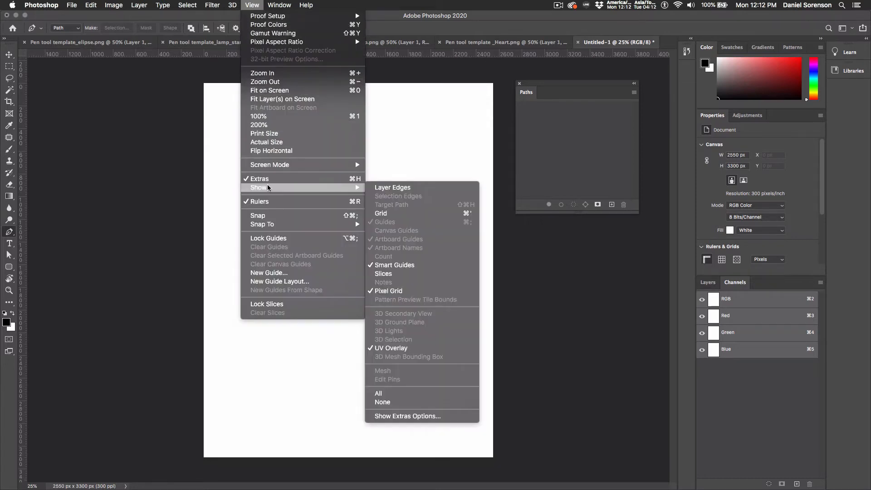
pyautogui.click(390, 213)
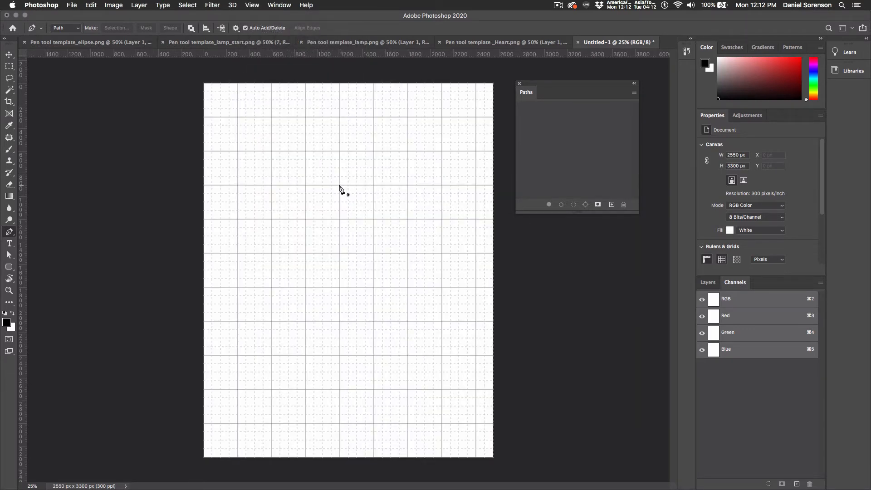
# - Draw a closed circle from two smooth anchors three grid squares apart vertically, with horizontal handles about two squares long
pyautogui.moveTo(339, 186); pyautogui.dragTo(409, 186)
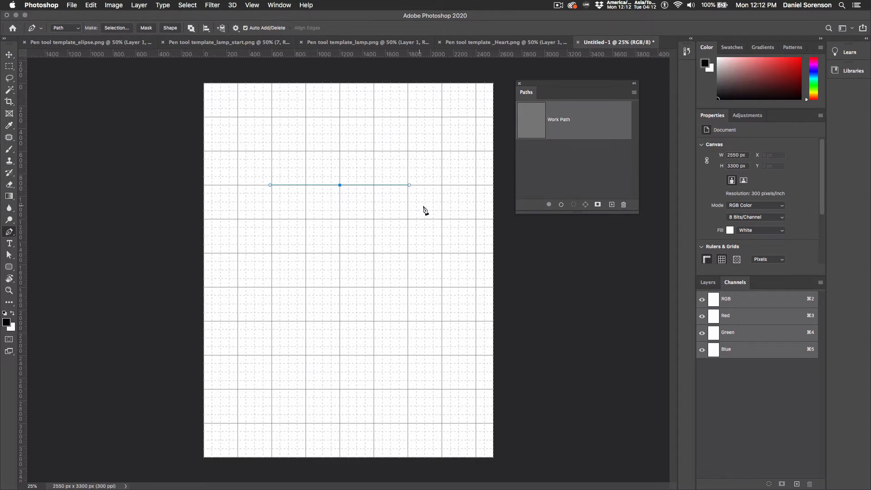
pyautogui.moveTo(340, 288); pyautogui.dragTo(273, 288)
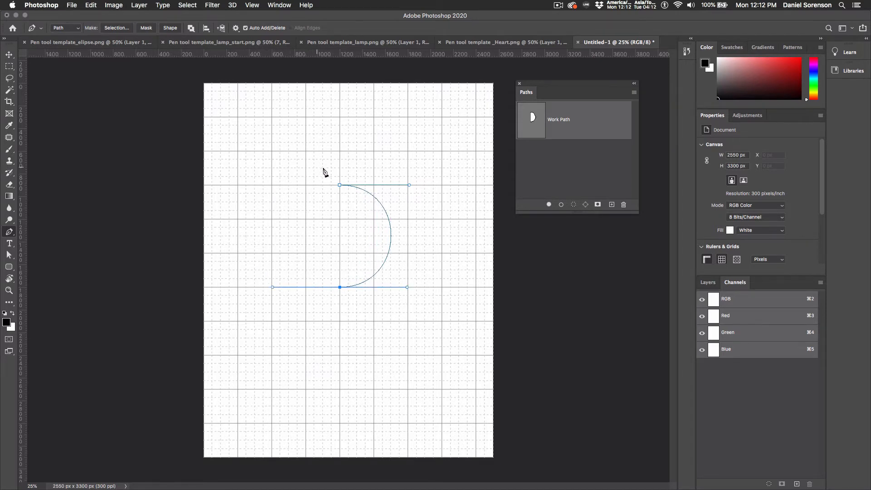
pyautogui.click(340, 185)
pyautogui.click(341, 185)
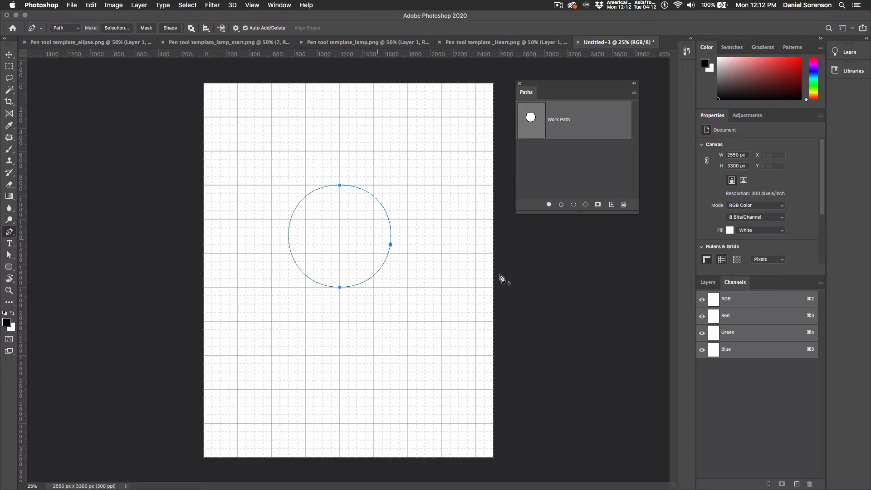
# - Save the work path under the name "circle" and deselect it
pyautogui.doubleClick(563, 120)
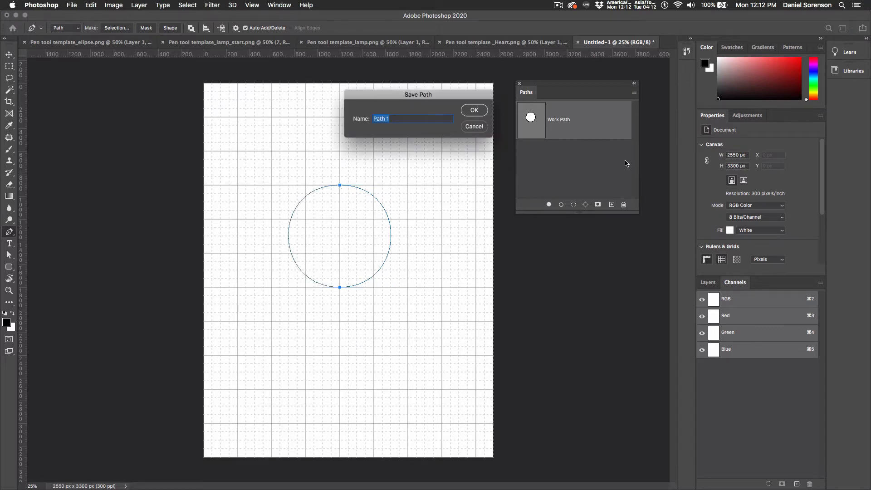
pyautogui.write('circle')
pyautogui.press('Return')
pyautogui.click(626, 163)
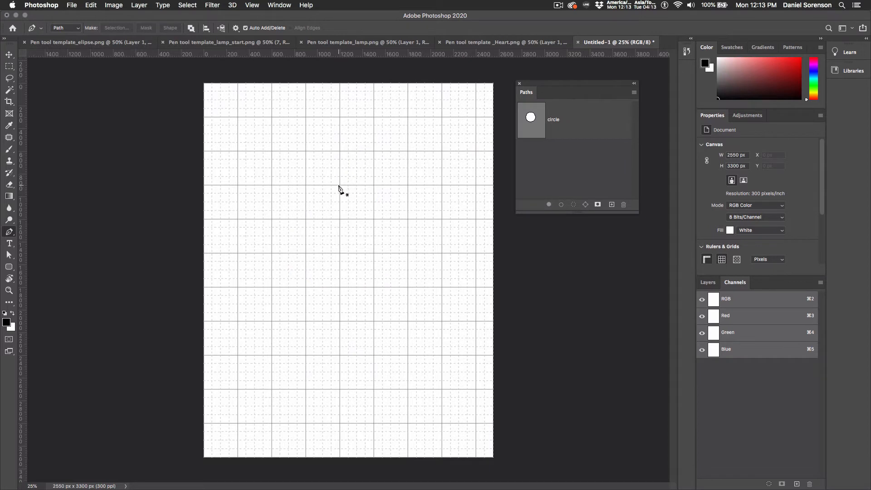
# - Draw a curve between two anchors two grid squares apart, adjust its upper anchor, and delete this work path
pyautogui.moveTo(340, 184); pyautogui.dragTo(409, 184)
pyautogui.moveTo(339, 253); pyautogui.dragTo(407, 253)
pyautogui.moveTo(340, 185); pyautogui.dragTo(405, 192)
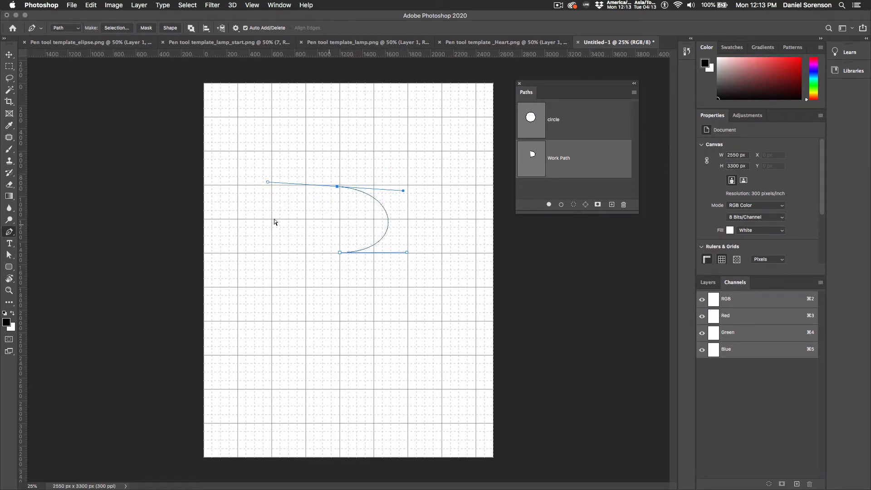
pyautogui.click(623, 205)
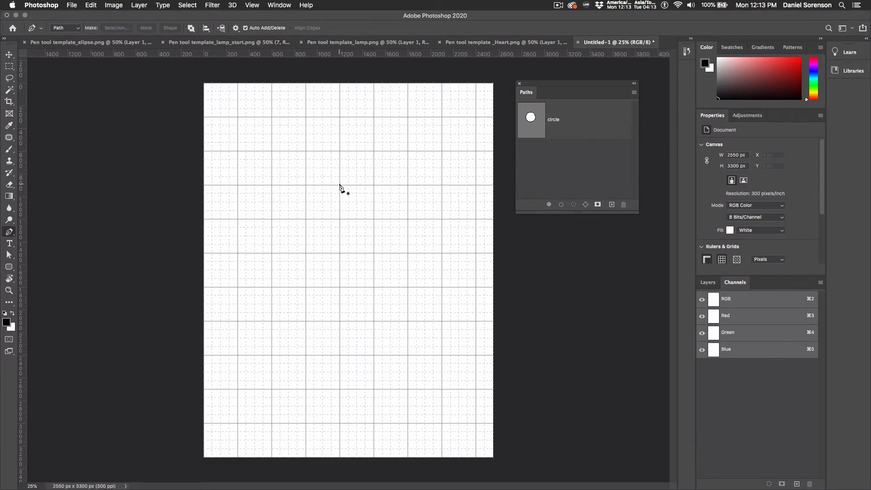
# - Draw a closed right triangle with straight segments, its two legs each spanning two grid squares
pyautogui.click(340, 185)
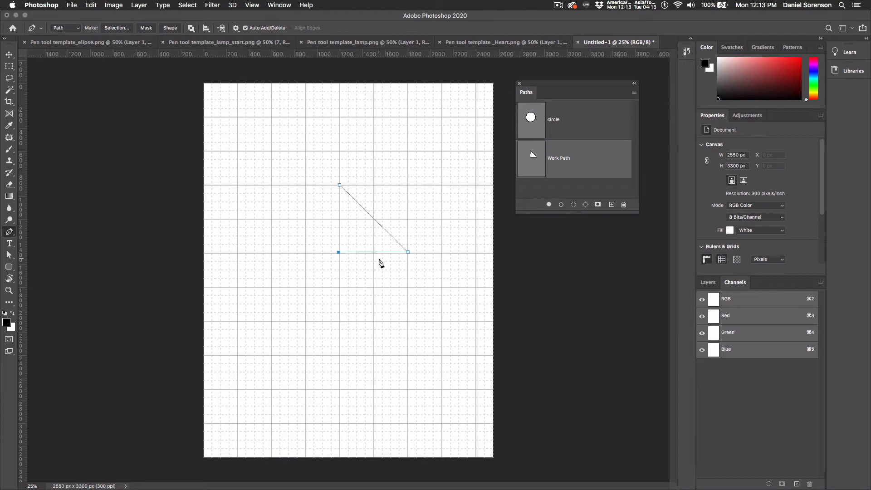
pyautogui.click(339, 185)
# - Convert the triangle's lower-right corner to a smooth point with long handles, and convert it back to a corner point
pyautogui.moveTo(407, 256); pyautogui.dragTo(392, 285)
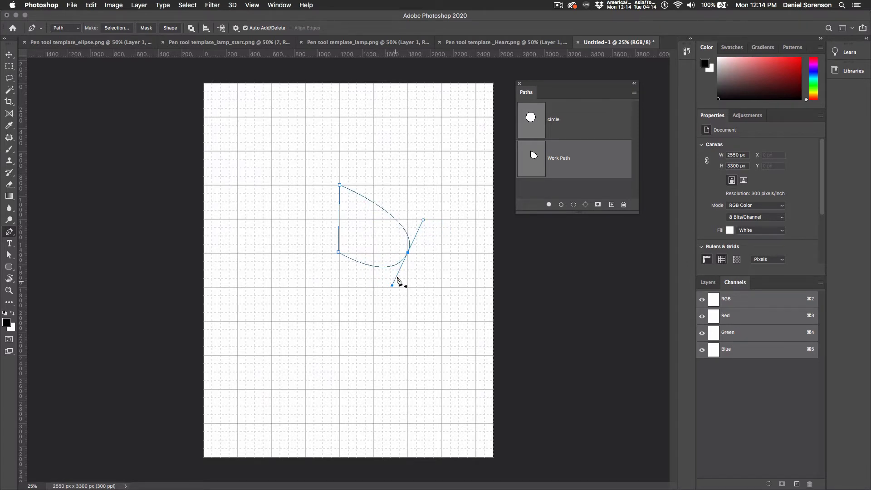
pyautogui.keyDown('alt'); pyautogui.click(407, 253); pyautogui.keyUp('alt')
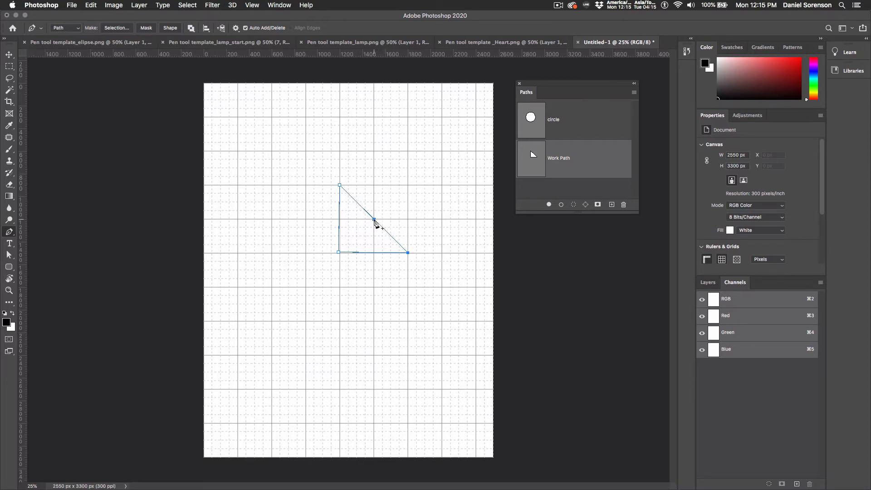
# - Pull the hypotenuse's midpoint anchor outward into a rounded corner, undo that change, and convert and remove anchor points on the triangle
pyautogui.moveTo(374, 222); pyautogui.dragTo(424, 207)
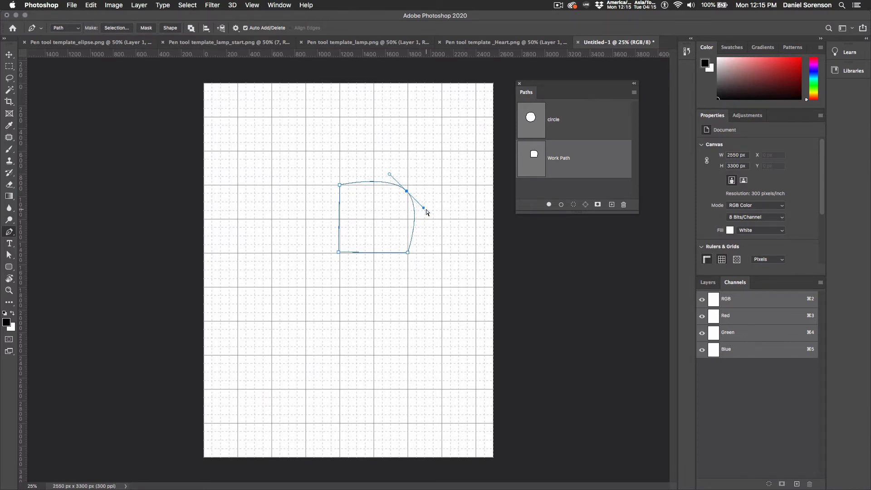
pyautogui.press('super+z')
pyautogui.keyDown('alt'); pyautogui.click(374, 219); pyautogui.keyUp('alt')
pyautogui.moveTo(374, 220)
pyautogui.mouseDown()
pyautogui.moveTo(417, 183)
pyautogui.moveTo(444, 192)
pyautogui.moveTo(389, 203)
pyautogui.moveTo(422, 168)
pyautogui.moveTo(386, 219)
pyautogui.moveTo(356, 226)
pyautogui.moveTo(412, 203)
pyautogui.moveTo(375, 219)
pyautogui.mouseUp()
pyautogui.click(375, 220)
pyautogui.click(339, 252)
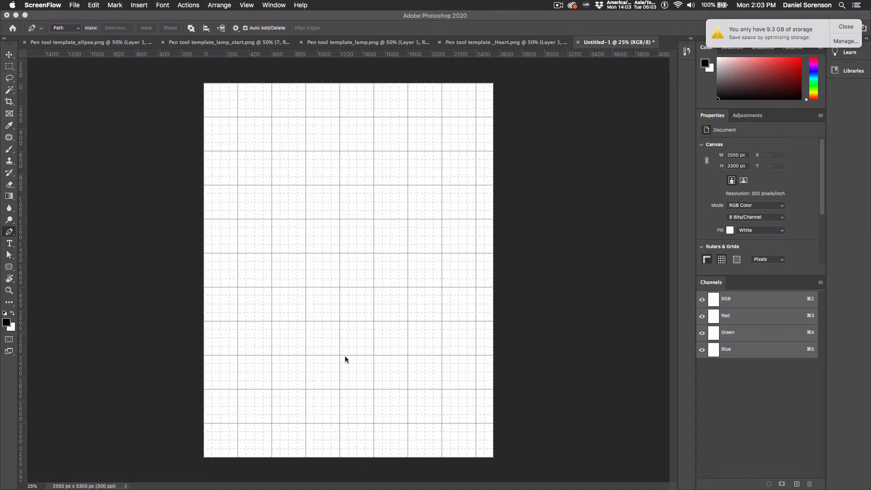
# - Draw an S-curve with three smooth anchors two grid squares apart vertically, using horizontal handles two squares long in alternating directions
pyautogui.click(11, 233)
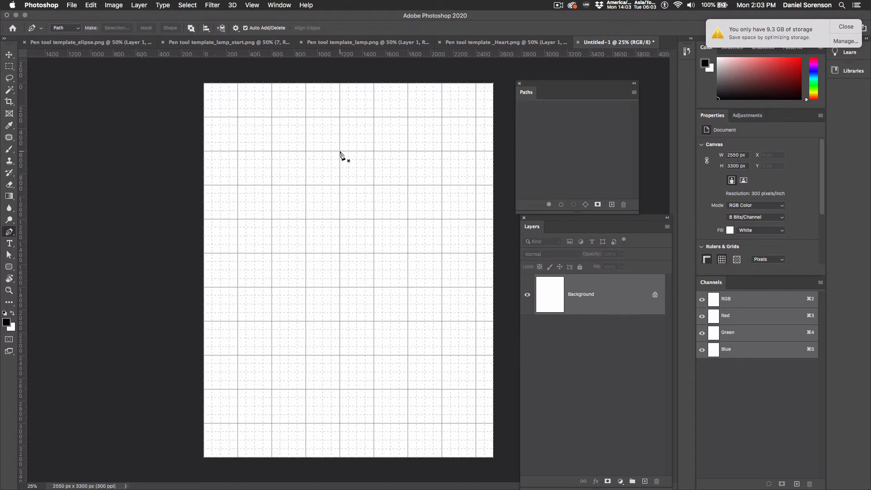
pyautogui.moveTo(341, 152); pyautogui.dragTo(408, 153)
pyautogui.moveTo(409, 153); pyautogui.dragTo(409, 152)
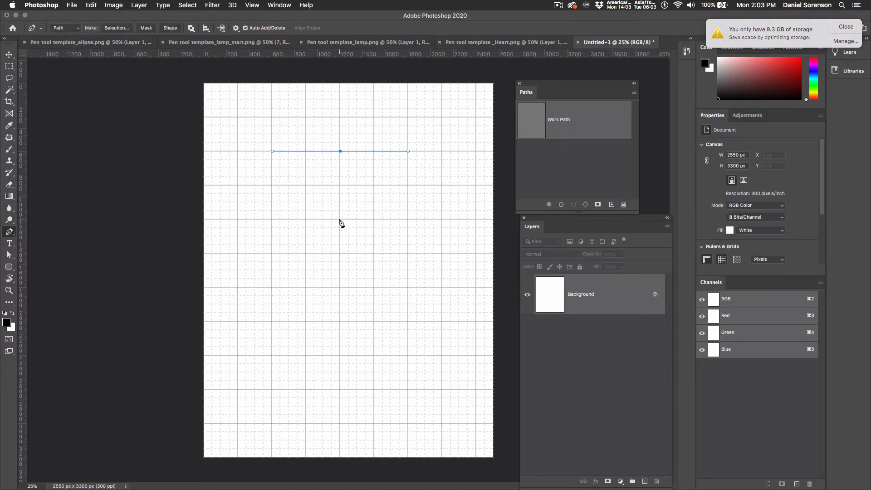
pyautogui.moveTo(340, 221); pyautogui.dragTo(272, 223)
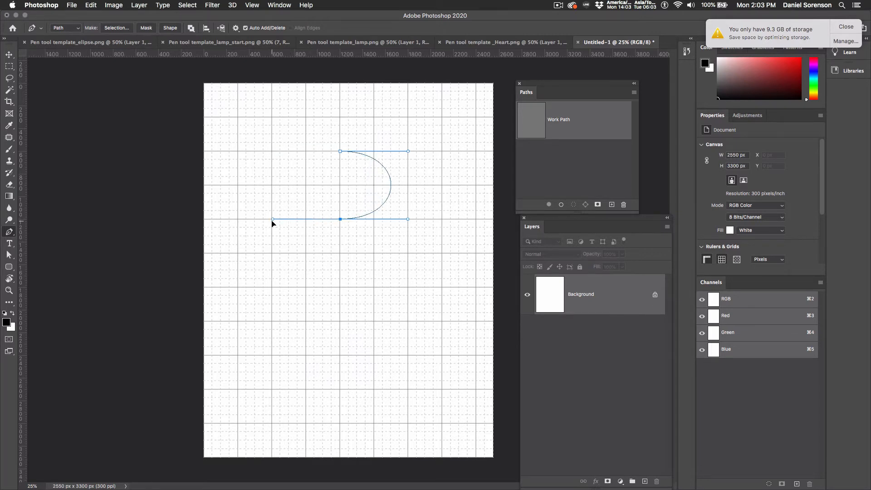
pyautogui.moveTo(340, 287); pyautogui.dragTo(410, 287)
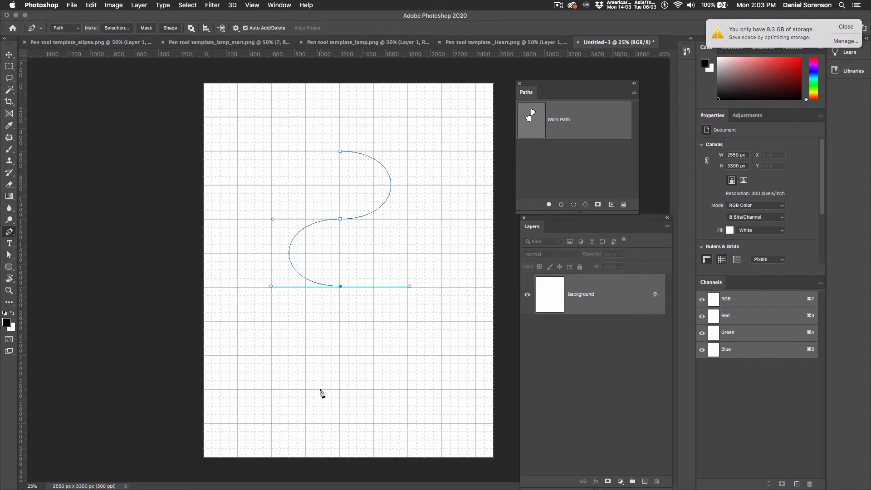
# - Extend the S-curve with a fourth smooth anchor two squares lower, and reshape it by tilting the middle anchors' handles and nudging anchors
pyautogui.moveTo(341, 355); pyautogui.dragTo(275, 356)
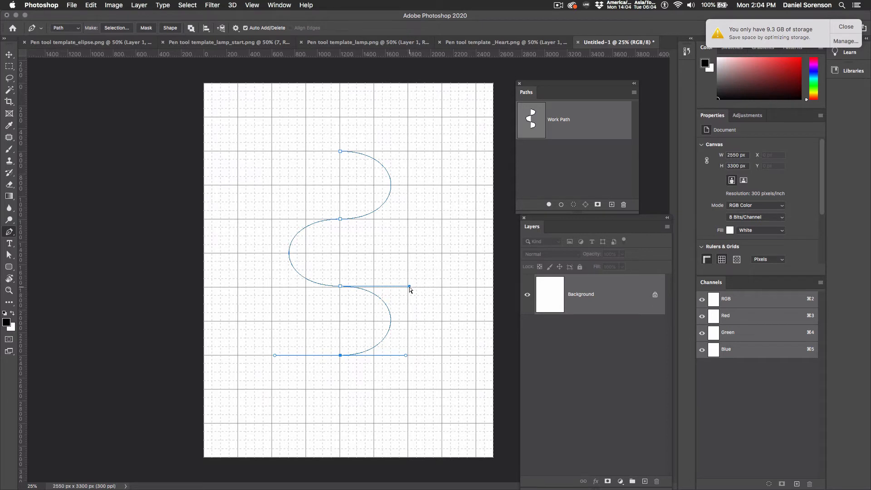
pyautogui.moveTo(410, 286)
pyautogui.mouseDown()
pyautogui.moveTo(424, 238)
pyautogui.moveTo(360, 334)
pyautogui.moveTo(408, 281)
pyautogui.mouseUp()
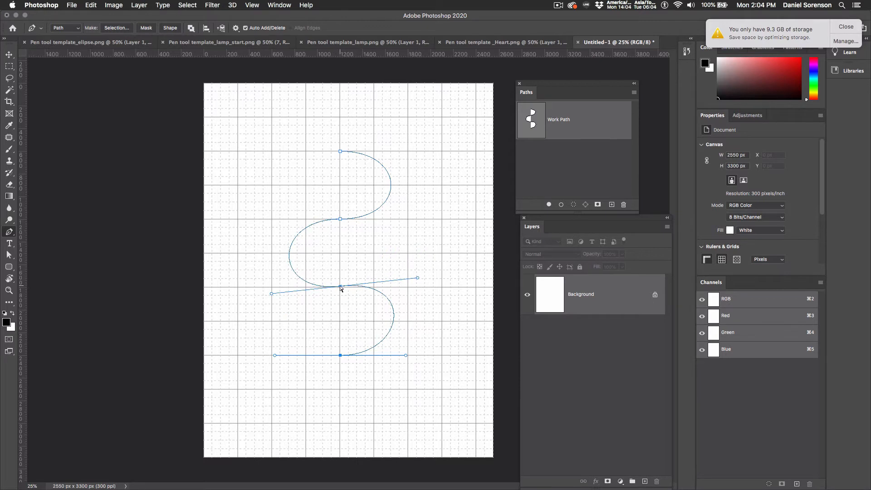
pyautogui.moveTo(341, 287)
pyautogui.mouseDown()
pyautogui.moveTo(385, 284)
pyautogui.moveTo(288, 285)
pyautogui.moveTo(343, 245)
pyautogui.moveTo(340, 288)
pyautogui.mouseUp()
pyautogui.click(341, 220)
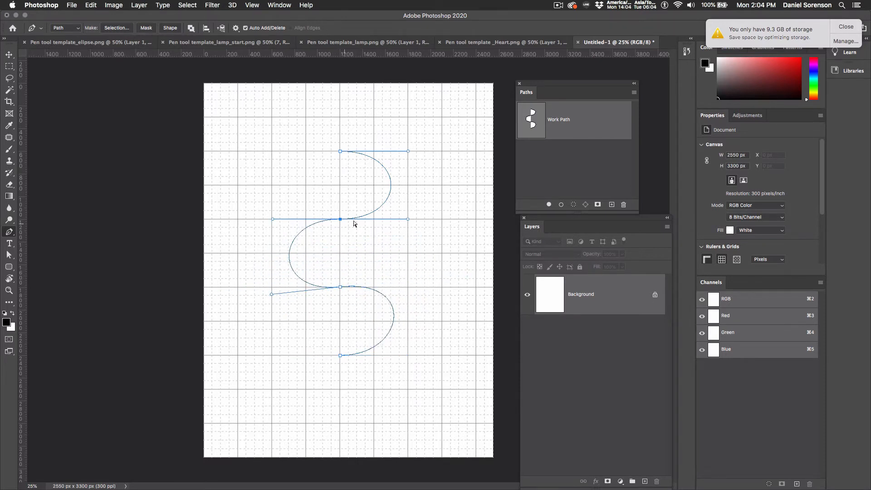
pyautogui.moveTo(408, 219); pyautogui.dragTo(387, 262)
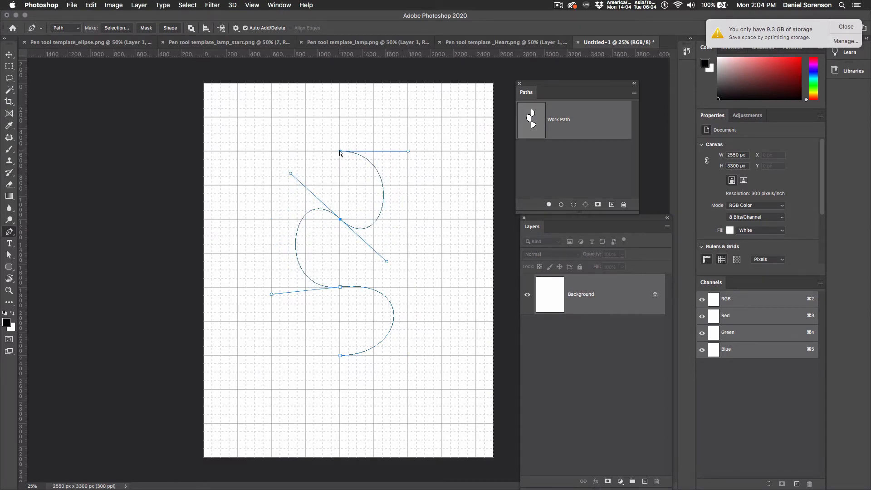
pyautogui.moveTo(340, 151)
pyautogui.mouseDown()
pyautogui.moveTo(422, 132)
pyautogui.moveTo(326, 143)
pyautogui.moveTo(338, 150)
pyautogui.mouseUp()
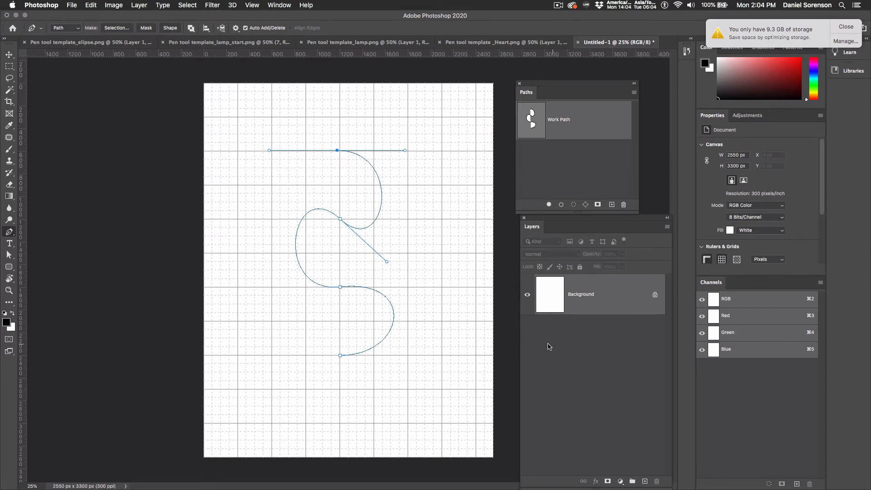
# - Delete the S-curve path and draw three smooth anchors two squares apart vertically, pulling the second and third handles both leftward
pyautogui.press('BackSpace')
pyautogui.press('BackSpace')
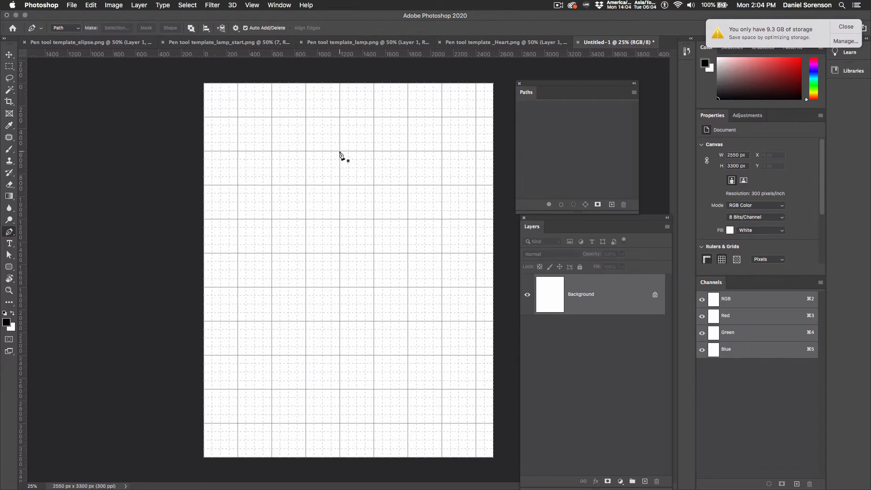
pyautogui.moveTo(342, 152); pyautogui.dragTo(410, 152)
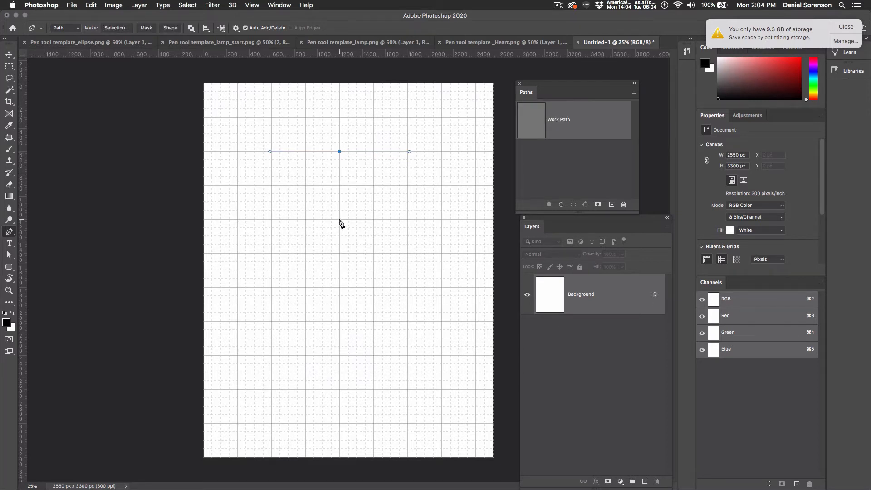
pyautogui.moveTo(340, 220); pyautogui.dragTo(271, 219)
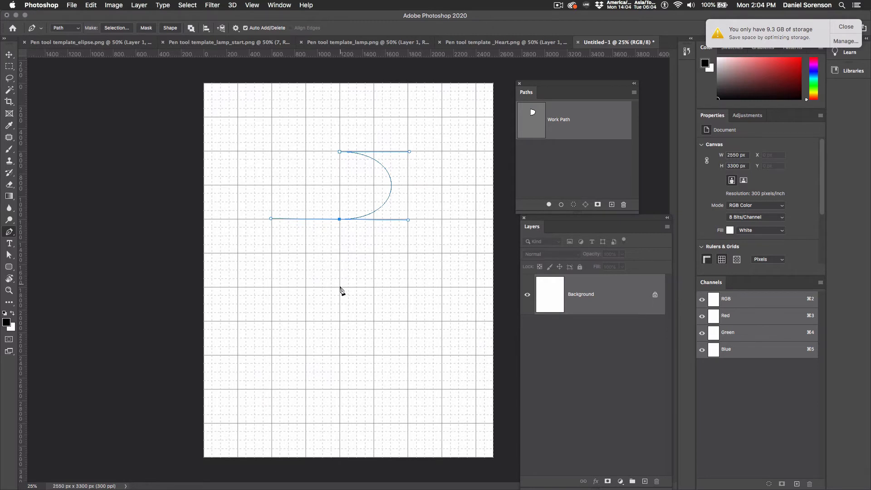
pyautogui.moveTo(340, 287); pyautogui.dragTo(272, 287)
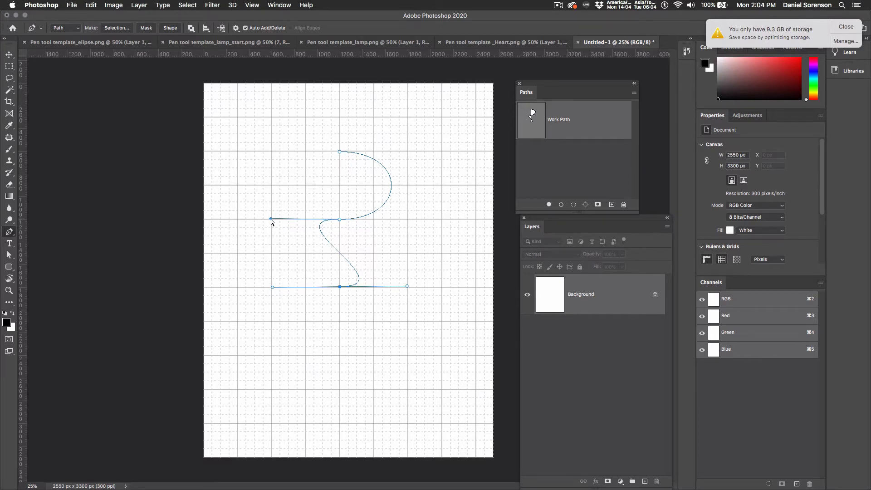
pyautogui.moveTo(271, 219)
pyautogui.mouseDown()
pyautogui.moveTo(275, 196)
pyautogui.moveTo(273, 220)
pyautogui.mouseUp()
# - Delete the path and draw four stacked right-bulging arcs, each two squares tall, redirecting the outgoing handle at each joint to form cusps
pyautogui.press('BackSpace')
pyautogui.press('BackSpace')
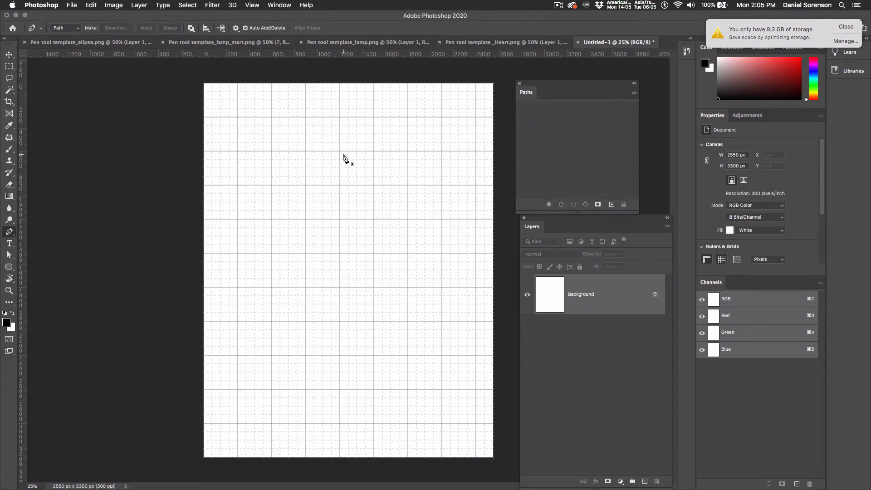
pyautogui.moveTo(341, 151); pyautogui.dragTo(409, 150)
pyautogui.moveTo(340, 220); pyautogui.dragTo(272, 220)
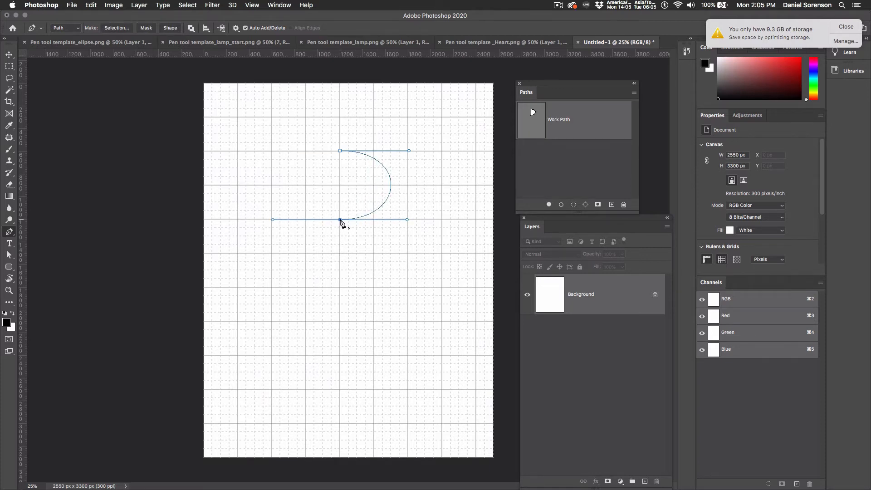
pyautogui.moveTo(340, 219); pyautogui.dragTo(409, 221)
pyautogui.moveTo(340, 287); pyautogui.dragTo(271, 290)
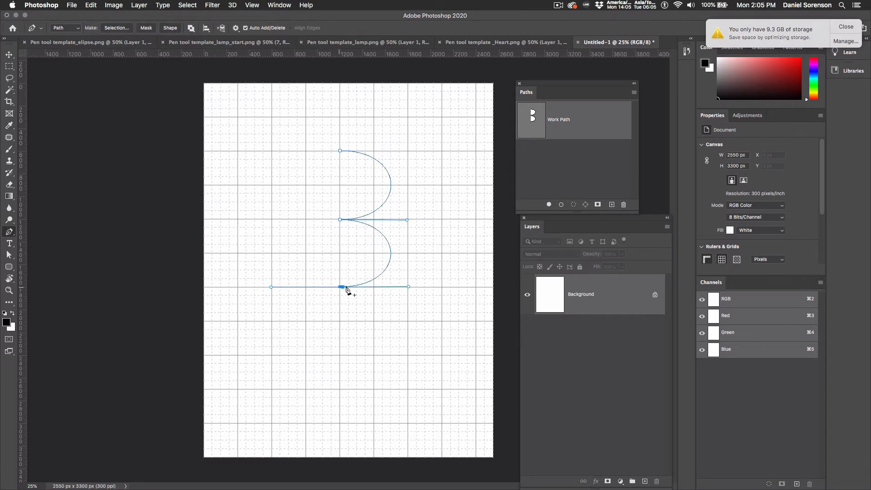
pyautogui.moveTo(340, 287); pyautogui.dragTo(408, 287)
pyautogui.moveTo(340, 356); pyautogui.dragTo(270, 357)
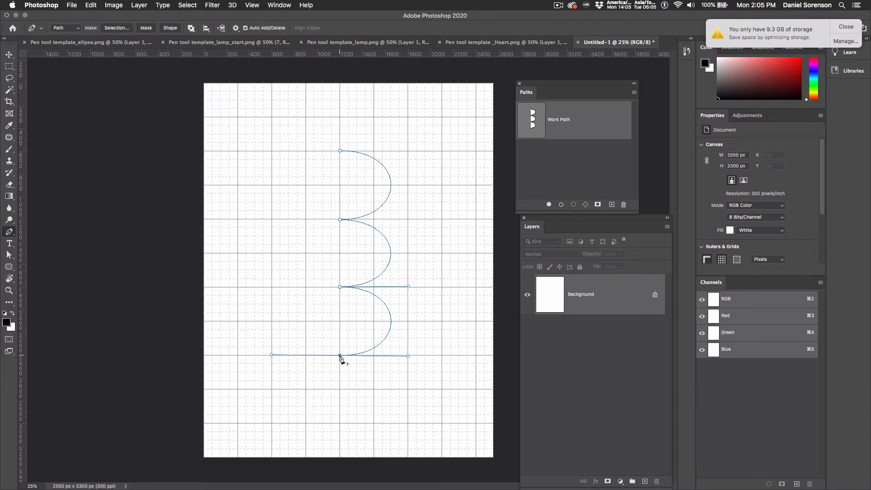
pyautogui.moveTo(339, 355); pyautogui.dragTo(408, 357)
pyautogui.moveTo(340, 423); pyautogui.dragTo(275, 422)
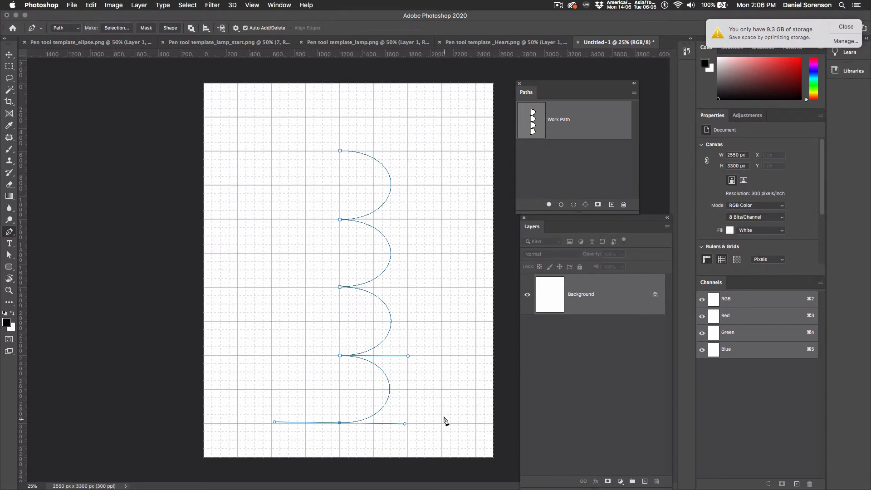
pyautogui.keyDown('alt'); pyautogui.click(339, 423); pyautogui.keyUp('alt')
# - Delete the scalloped path, draw one right-bulging arc two squares tall, and remove the outgoing handle from its lower anchor
pyautogui.press('BackSpace')
pyautogui.press('BackSpace')
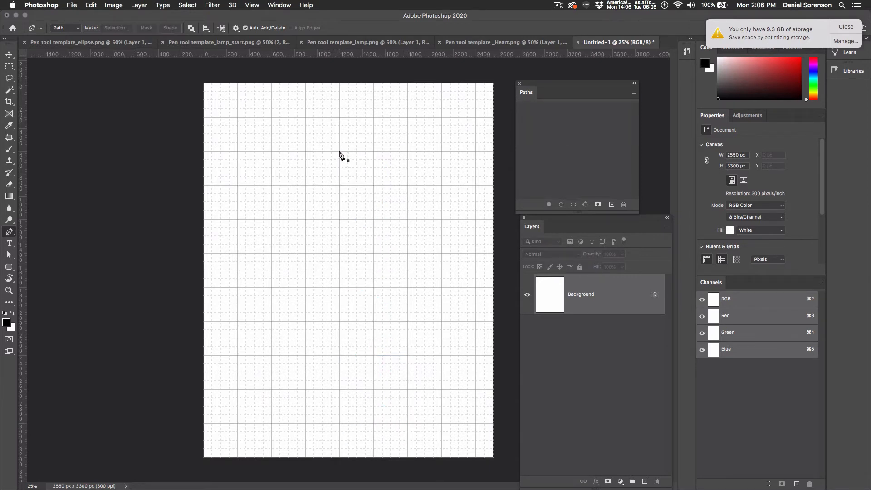
pyautogui.moveTo(340, 151); pyautogui.dragTo(408, 151)
pyautogui.moveTo(340, 219); pyautogui.dragTo(274, 220)
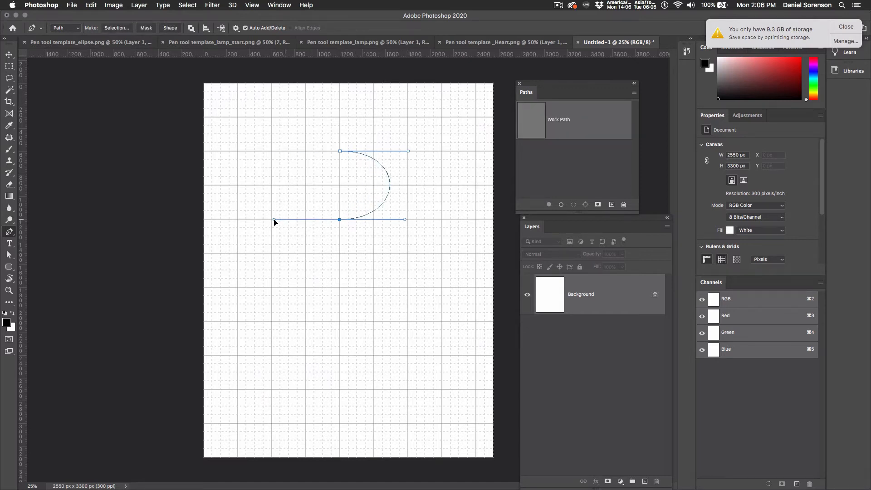
pyautogui.click(339, 220)
# - Try a curved continuation down to the right, undo it, and curve instead to a smooth anchor one square down and left
pyautogui.moveTo(374, 252); pyautogui.dragTo(385, 275)
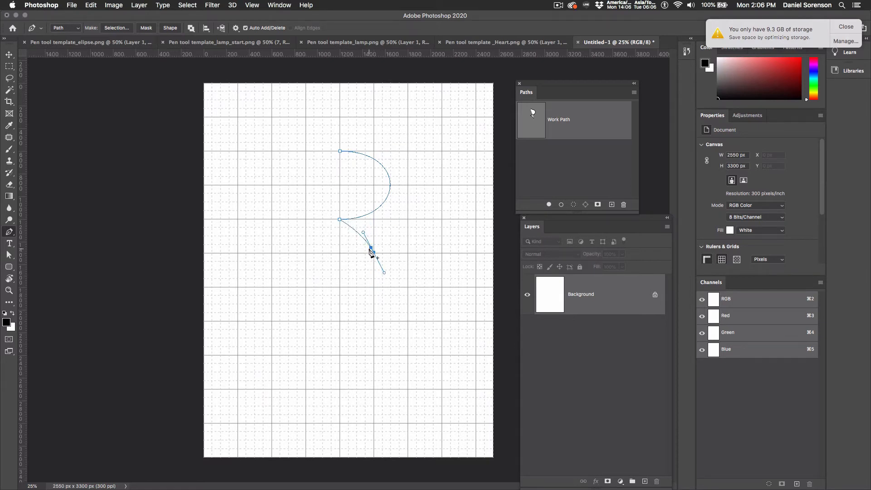
pyautogui.press('super+z')
pyautogui.moveTo(304, 254); pyautogui.dragTo(261, 251)
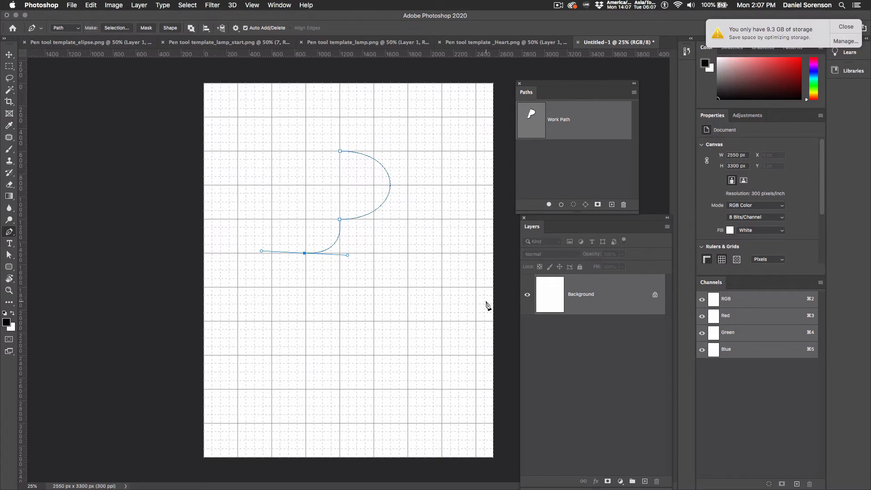
# - Delete the path and draw an open outline with a two-square quarter arc followed by stepped straight segments ending below the starting anchor
pyautogui.press('Delete')
pyautogui.press('Delete')
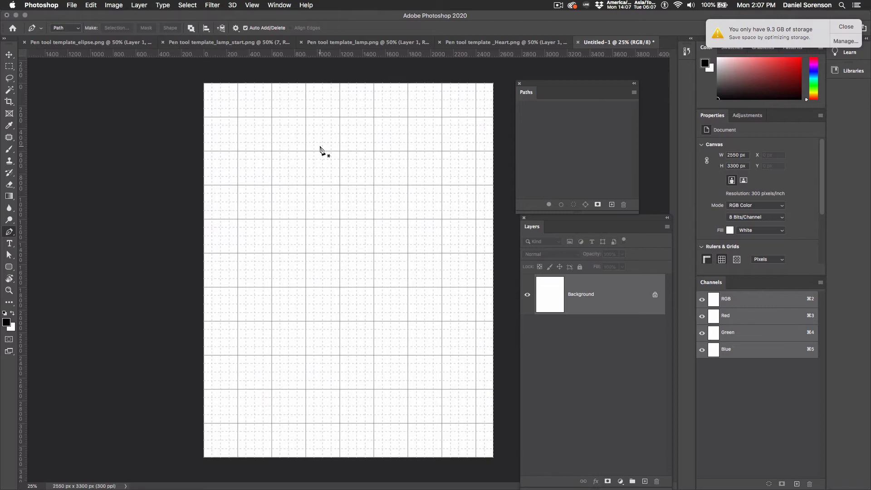
pyautogui.moveTo(339, 150); pyautogui.dragTo(408, 150)
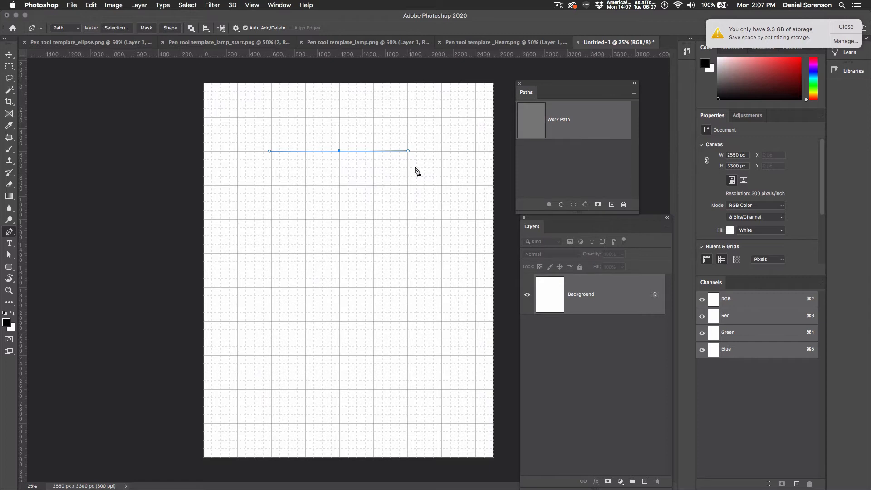
pyautogui.click(408, 220)
pyautogui.click(374, 219)
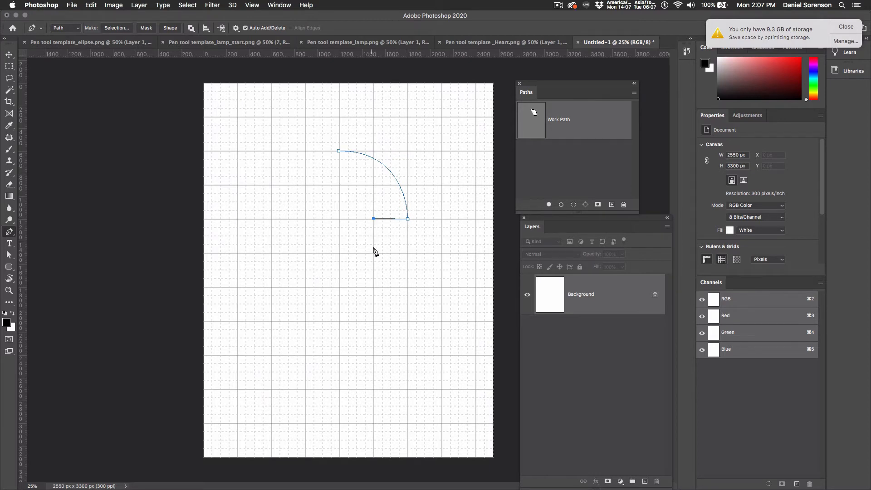
pyautogui.click(373, 286)
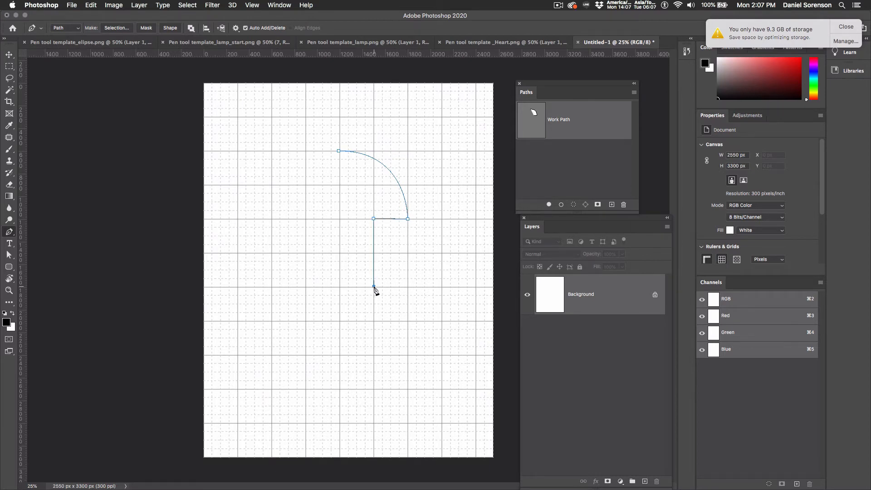
pyautogui.click(408, 286)
pyautogui.click(408, 320)
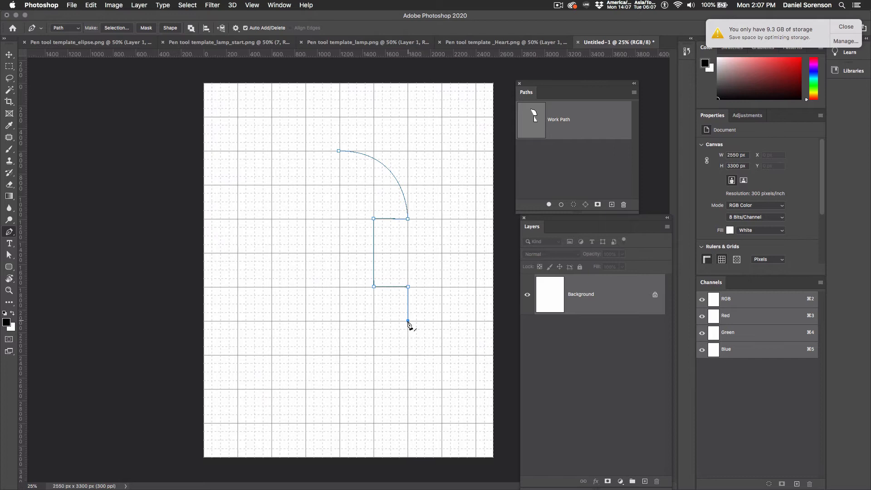
pyautogui.click(340, 321)
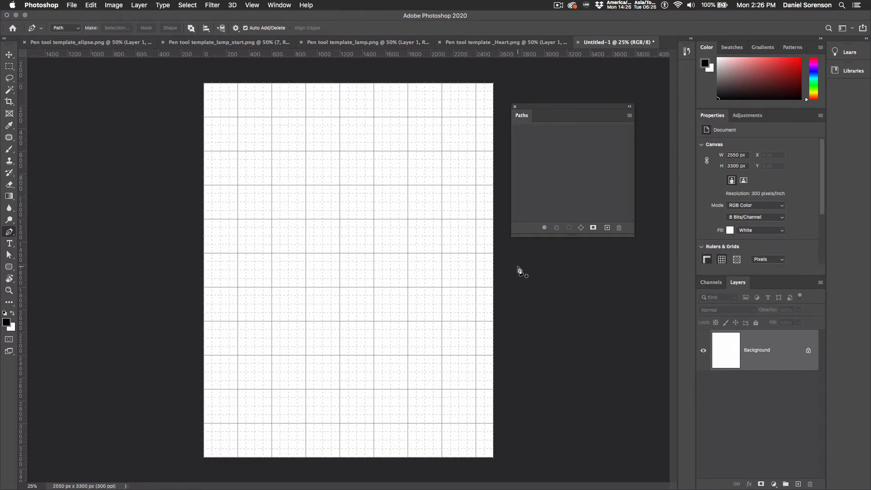
# - Start a new outline with an arc two squares right and one down, followed by one-square straight segments left, down, right and down
pyautogui.click(340, 185)
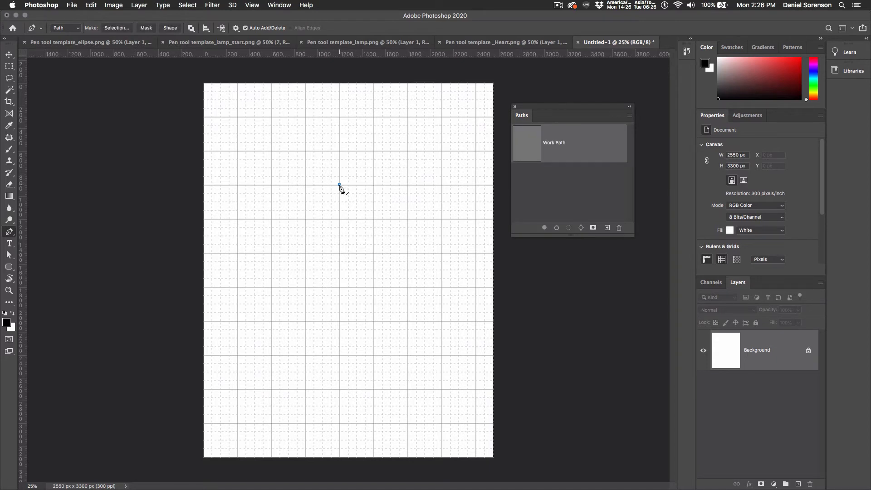
pyautogui.moveTo(408, 220); pyautogui.dragTo(411, 263)
pyautogui.click(407, 219)
pyautogui.click(375, 218)
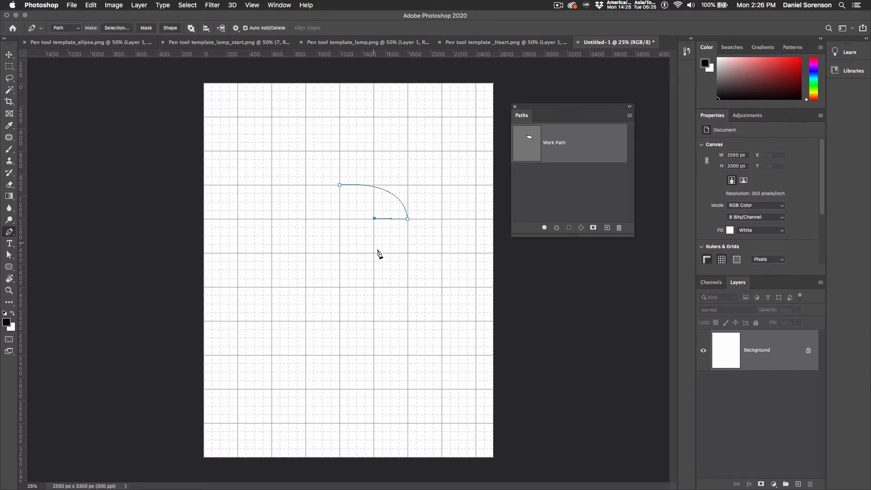
pyautogui.click(408, 252)
pyautogui.click(408, 287)
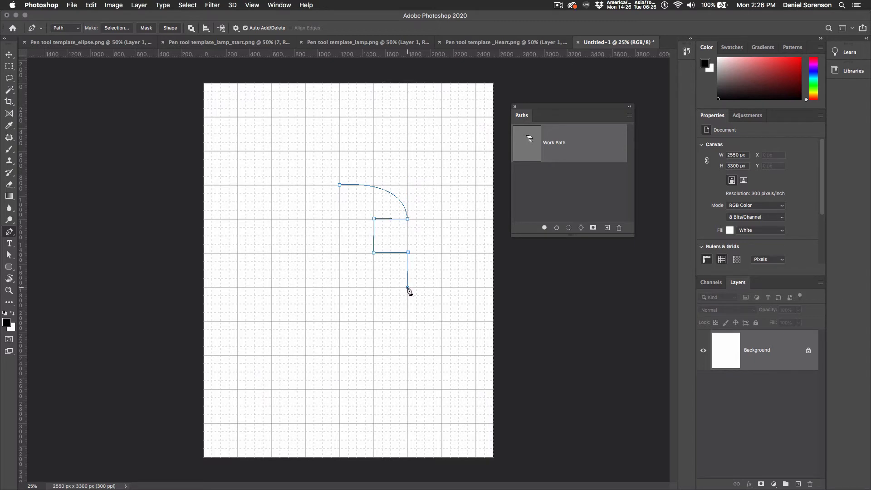
# - Complete the outline with a three-square base, a one-square left edge, a dipping curve, straight inner segments and a closing arc
pyautogui.click(305, 287)
pyautogui.click(305, 253)
pyautogui.moveTo(340, 252); pyautogui.dragTo(354, 217)
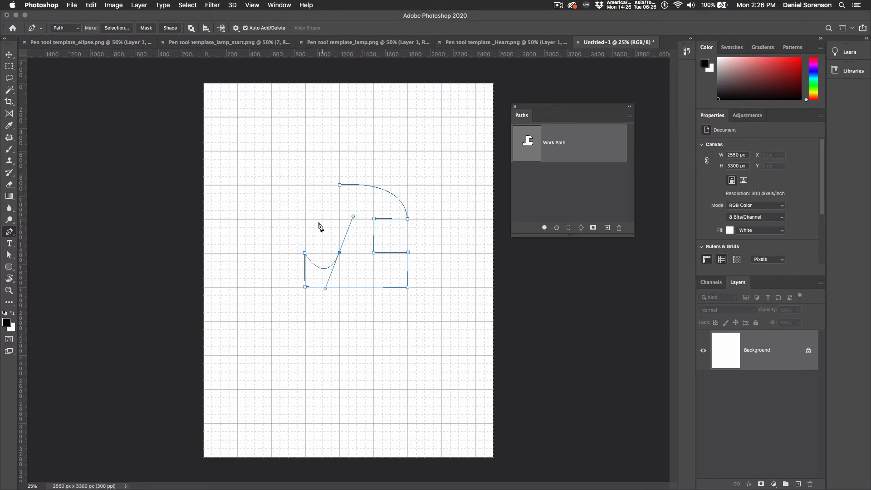
pyautogui.click(339, 253)
pyautogui.click(340, 219)
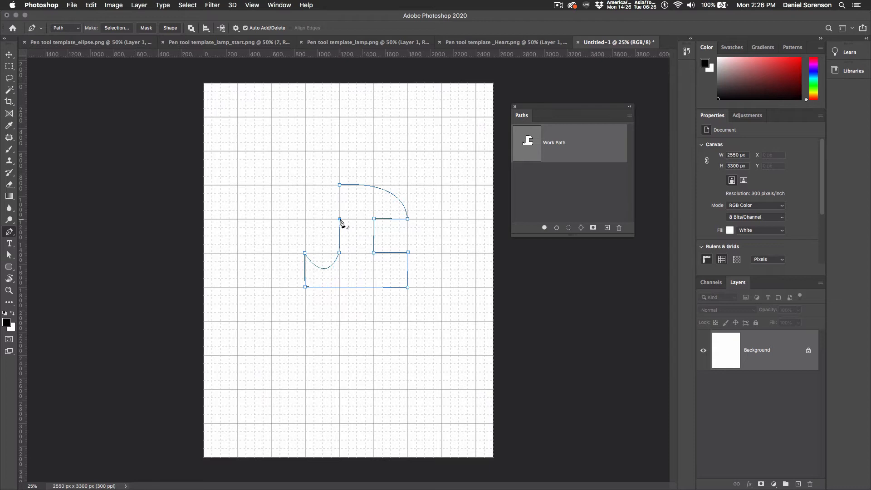
pyautogui.click(307, 219)
pyautogui.moveTo(340, 184); pyautogui.dragTo(371, 185)
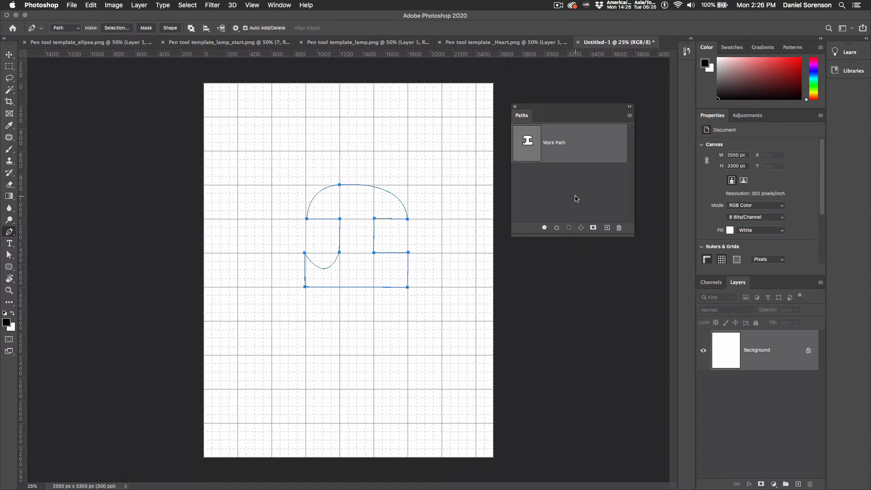
# - Load the closed work path as a selection in two different ways, deselecting after each one
pyautogui.keyDown('super'); pyautogui.click(528, 143); pyautogui.keyUp('super')
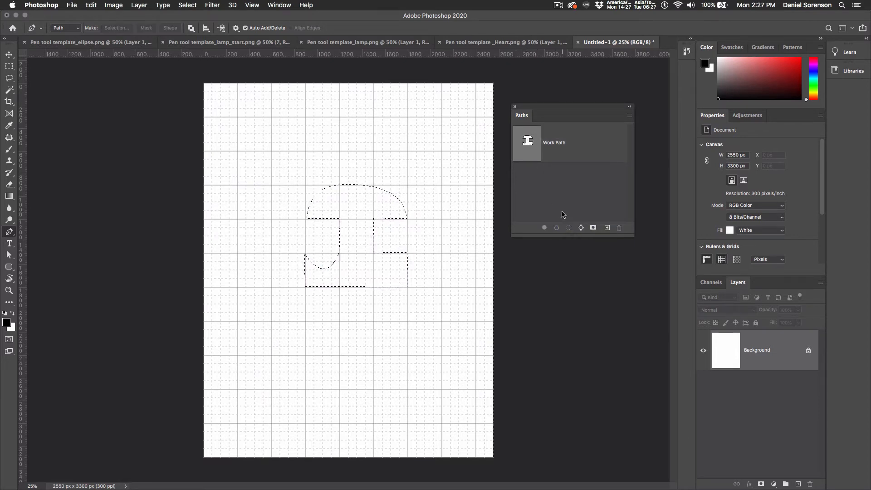
pyautogui.press('super+d')
pyautogui.click(565, 149)
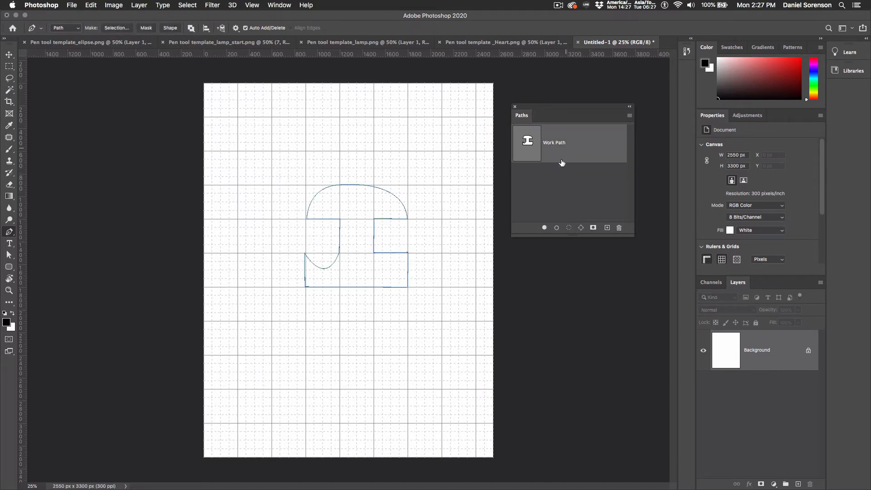
pyautogui.click(570, 228)
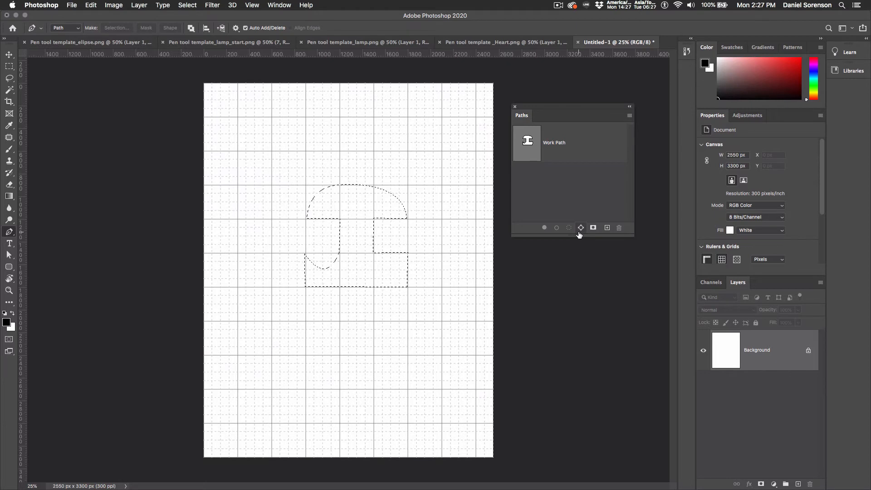
pyautogui.press('super+d')
# - Fill the work path with the black foreground colour on the Background layer, and undo the fill
pyautogui.click(558, 157)
pyautogui.click(545, 227)
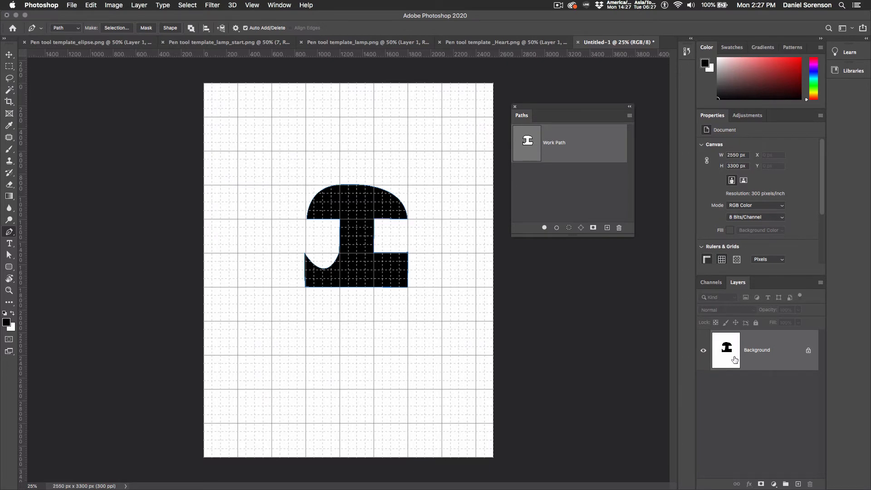
pyautogui.press('super+z')
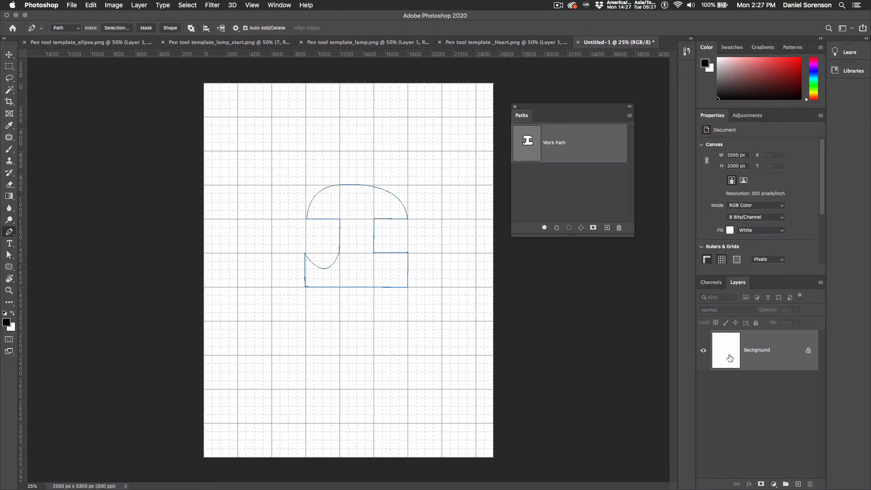
# - Undo a trial stroke of the work path on the Background, and stroke and fill the path in black on a new layer
pyautogui.click(558, 229)
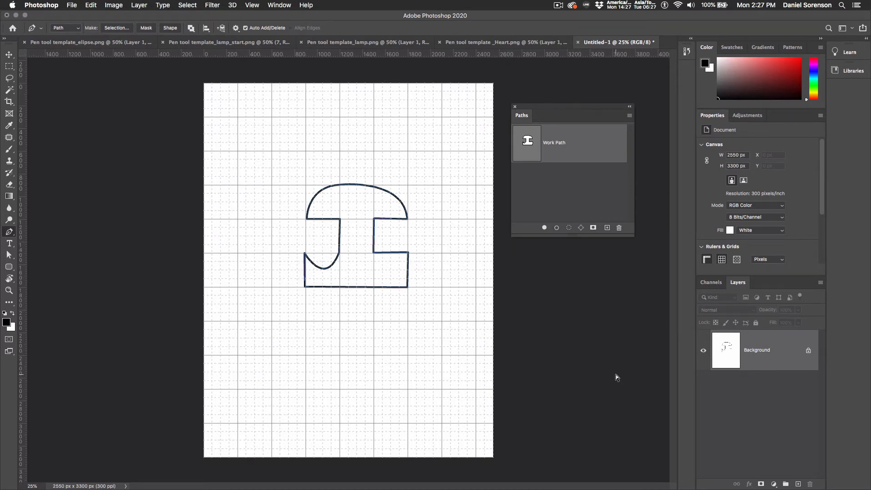
pyautogui.press('super+z')
pyautogui.click(797, 484)
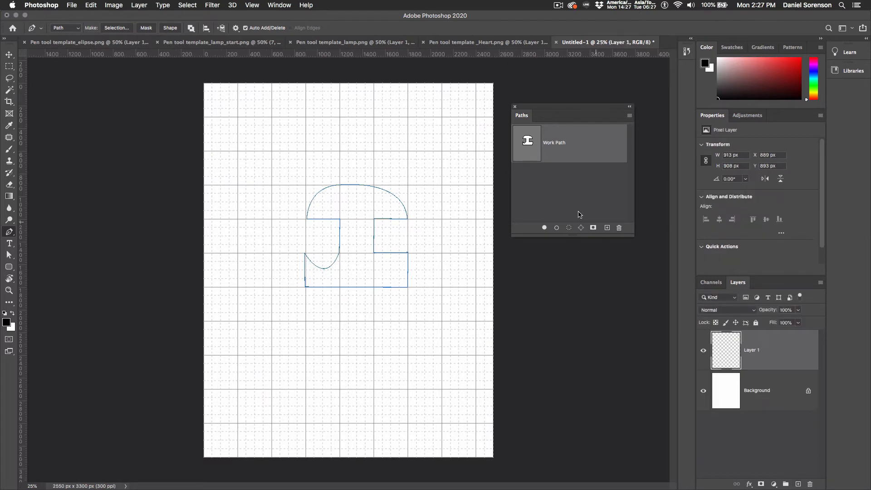
pyautogui.click(556, 228)
pyautogui.click(545, 228)
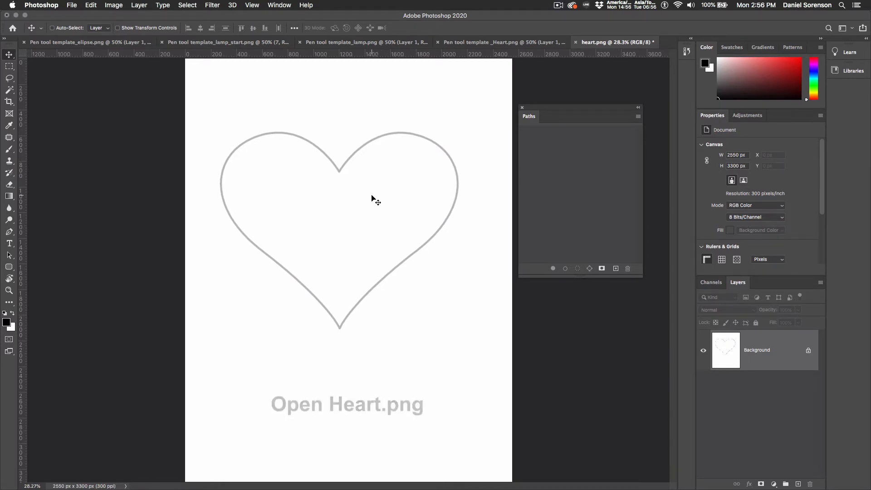
# - Place a vertical guide at about X 1204 px in heart.png and trace the heart's right half with the Pen tool, from notch to tip
pyautogui.press('p')
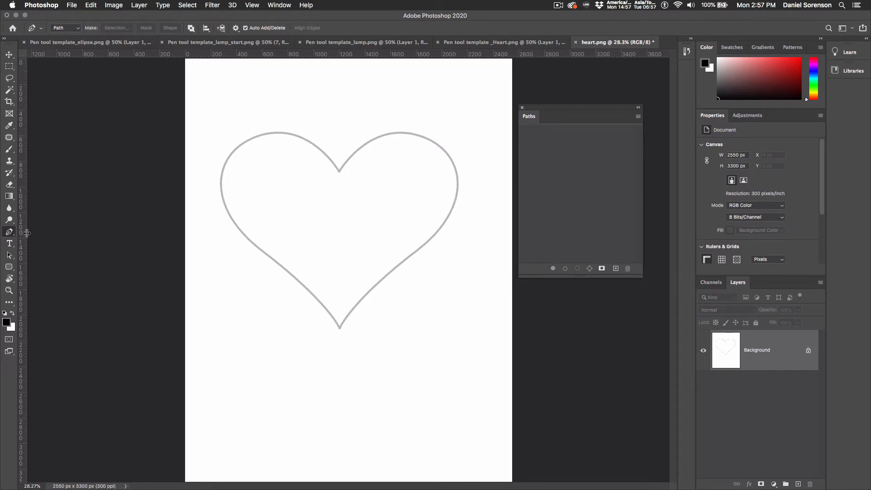
pyautogui.moveTo(26, 232); pyautogui.dragTo(340, 255)
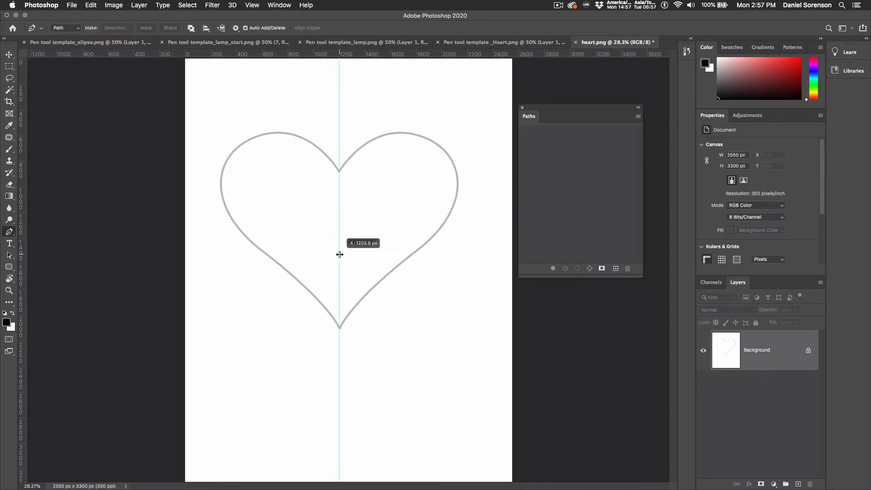
pyautogui.click(339, 171)
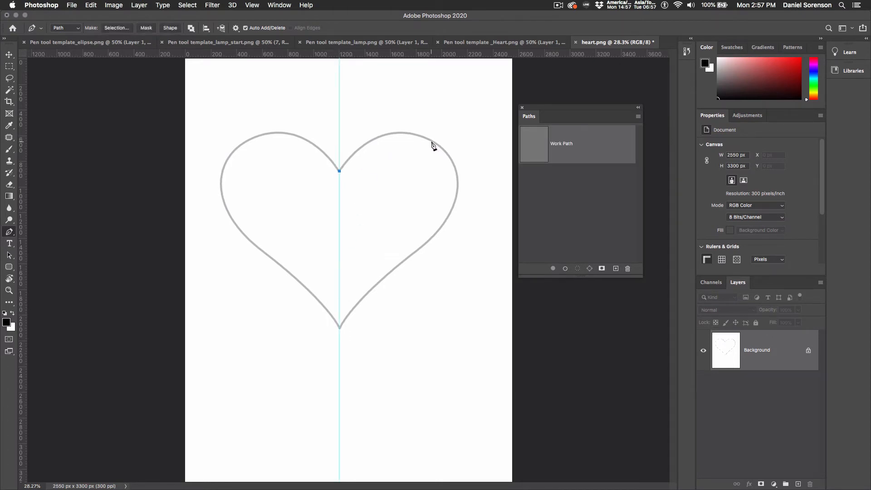
pyautogui.moveTo(433, 142); pyautogui.dragTo(492, 173)
pyautogui.moveTo(421, 246); pyautogui.dragTo(400, 263)
pyautogui.moveTo(340, 326); pyautogui.dragTo(337, 340)
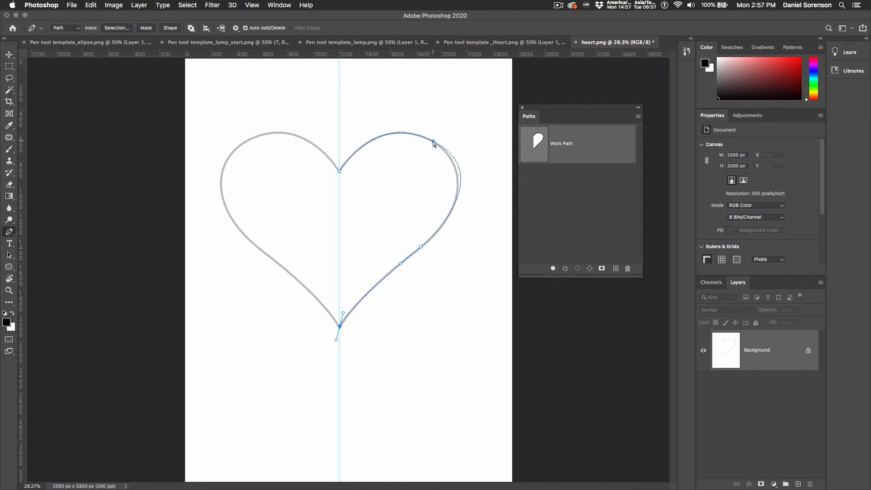
# - Refine the direction handles of the upper and lower-right anchor points so the path follows the heart's right curve
pyautogui.moveTo(433, 141); pyautogui.dragTo(487, 178)
pyautogui.moveTo(380, 104); pyautogui.dragTo(383, 109)
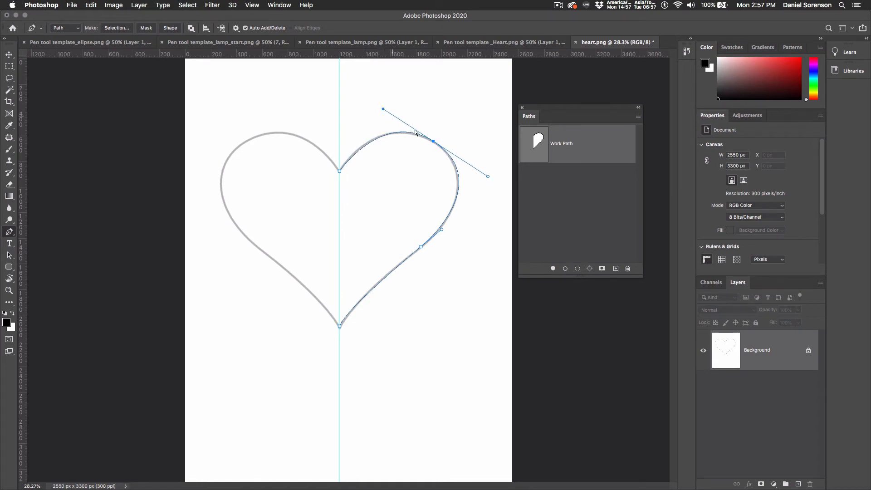
pyautogui.moveTo(489, 178); pyautogui.dragTo(485, 177)
pyautogui.moveTo(442, 230); pyautogui.dragTo(446, 229)
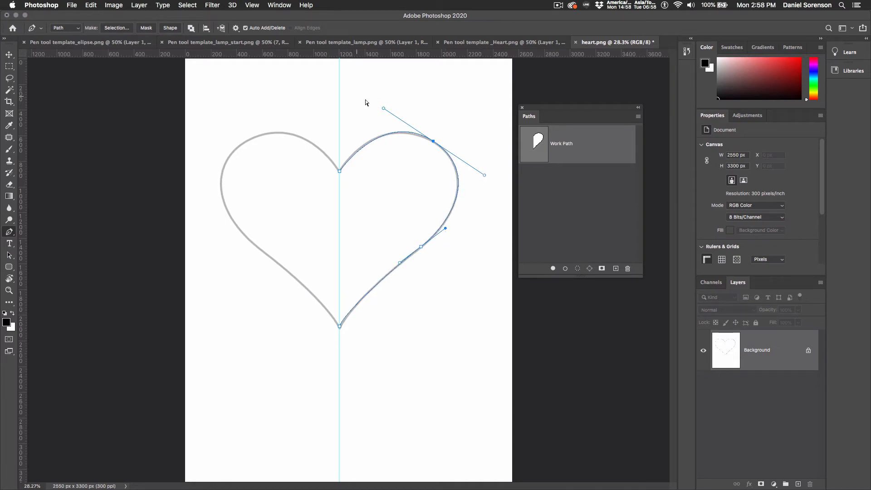
pyautogui.moveTo(383, 110); pyautogui.dragTo(383, 109)
# - Duplicate the half-heart path with the Path Selection tool and flip the copy horizontally with Free Transform
pyautogui.click(10, 256)
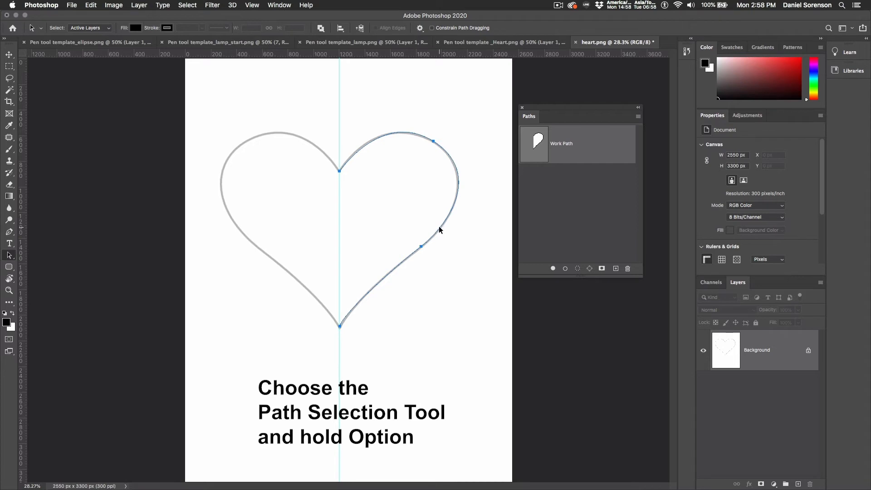
pyautogui.moveTo(439, 230); pyautogui.dragTo(422, 231)
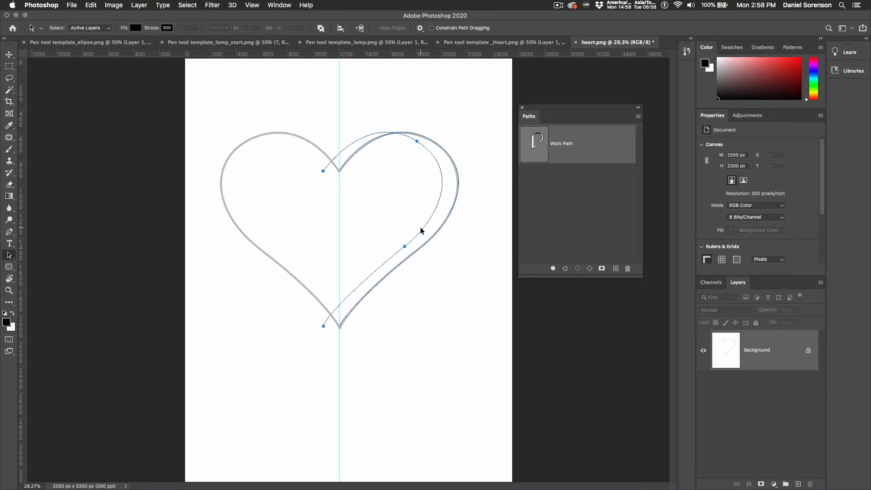
pyautogui.press('super+t')
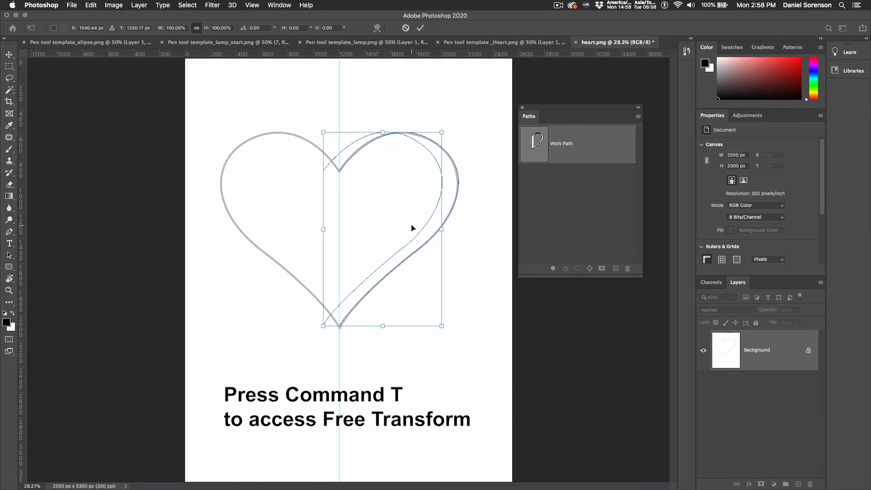
pyautogui.rightClick(412, 227)
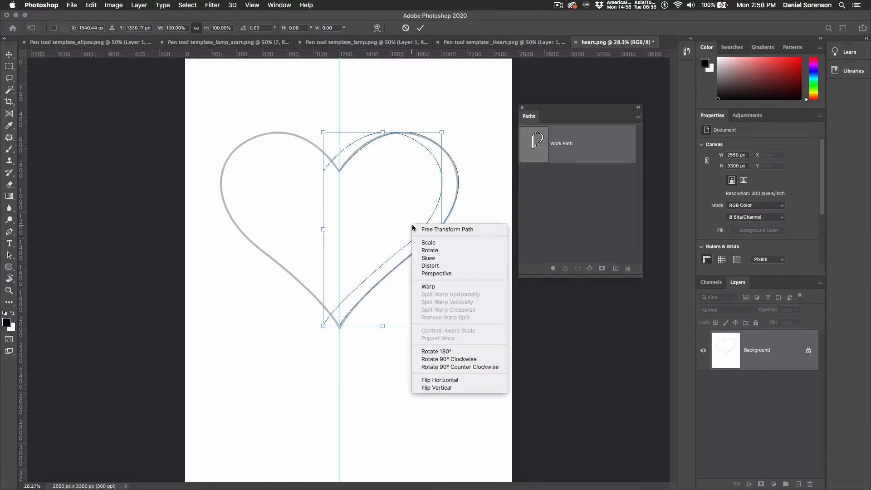
pyautogui.click(443, 380)
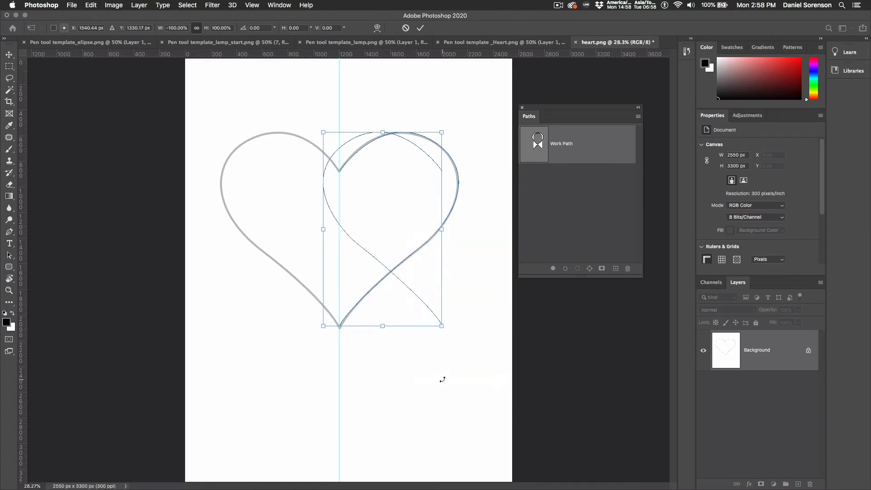
# - Move the flipped copy onto the heart's left half, nudge it 5 px right to meet the guide, and apply the transform
pyautogui.moveTo(431, 312); pyautogui.dragTo(295, 118)
pyautogui.press('super+space')
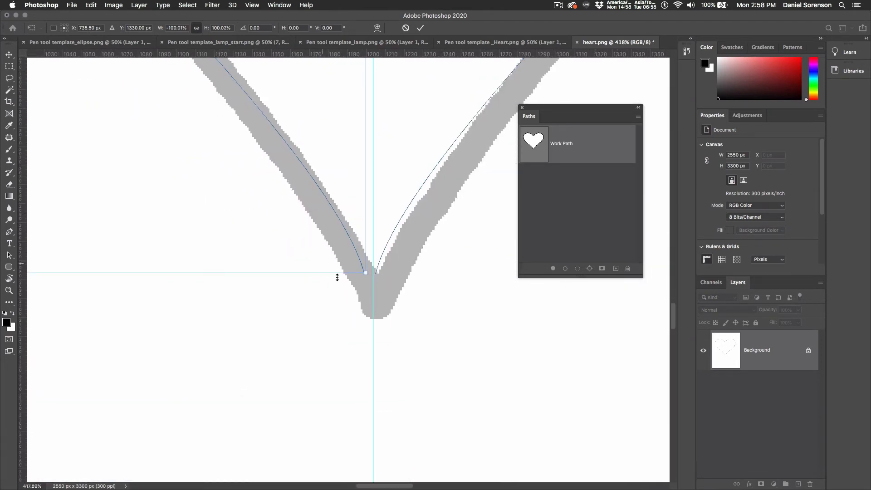
pyautogui.press('Right')
pyautogui.press('Right')
pyautogui.press('Right')
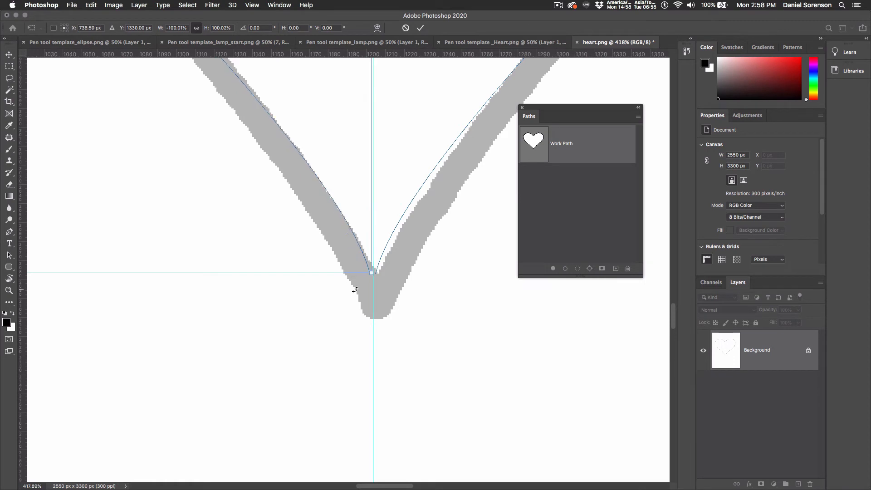
pyautogui.press('Right')
pyautogui.press('Right')
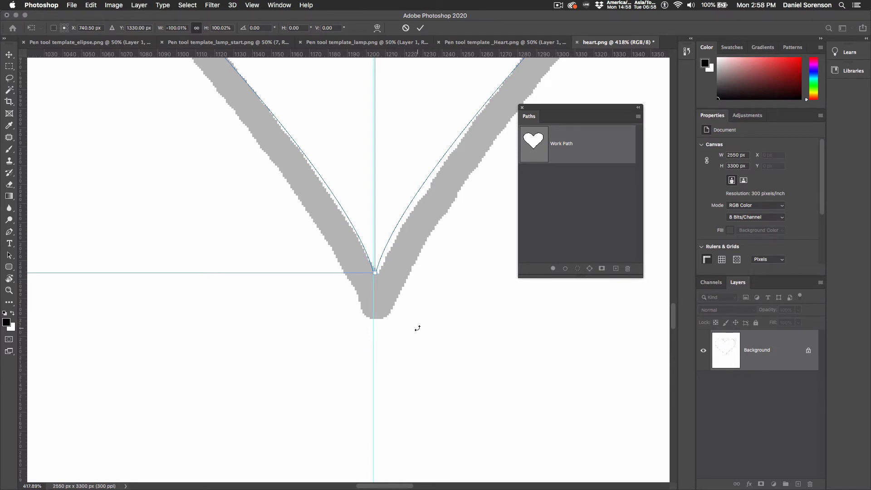
pyautogui.click(420, 27)
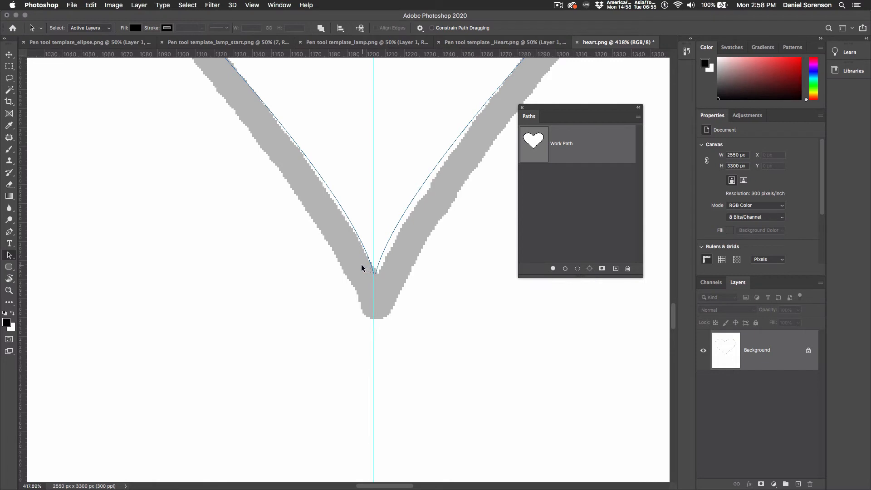
# - Join the two path halves at the heart's lower tip with the Pen tool and move the right anchor point onto the left one
pyautogui.moveTo(363, 268); pyautogui.dragTo(406, 303)
pyautogui.press('p')
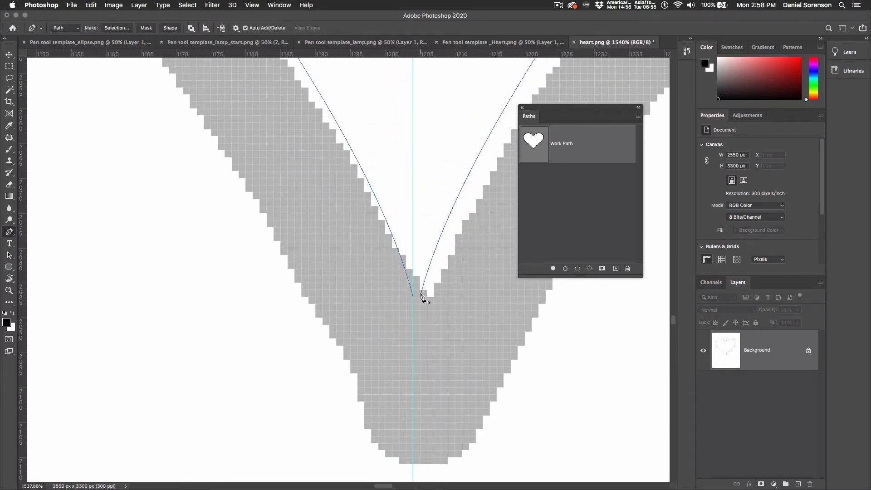
pyautogui.click(421, 297)
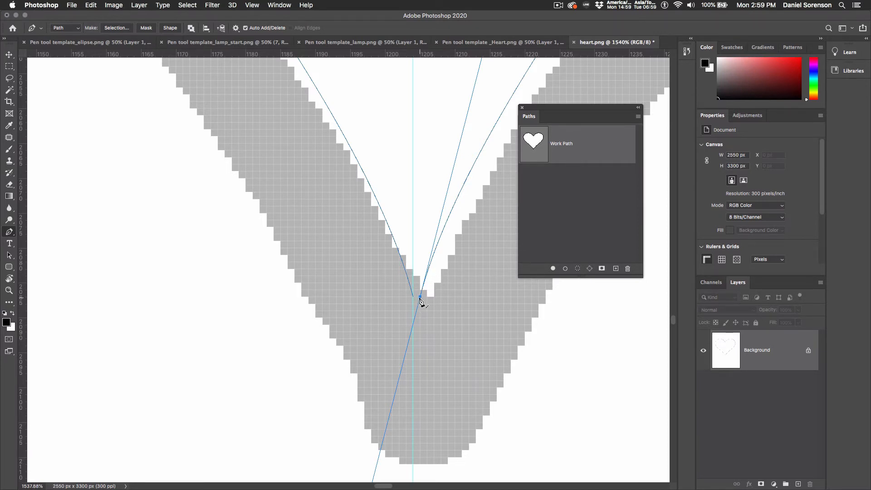
pyautogui.click(420, 298)
pyautogui.click(414, 299)
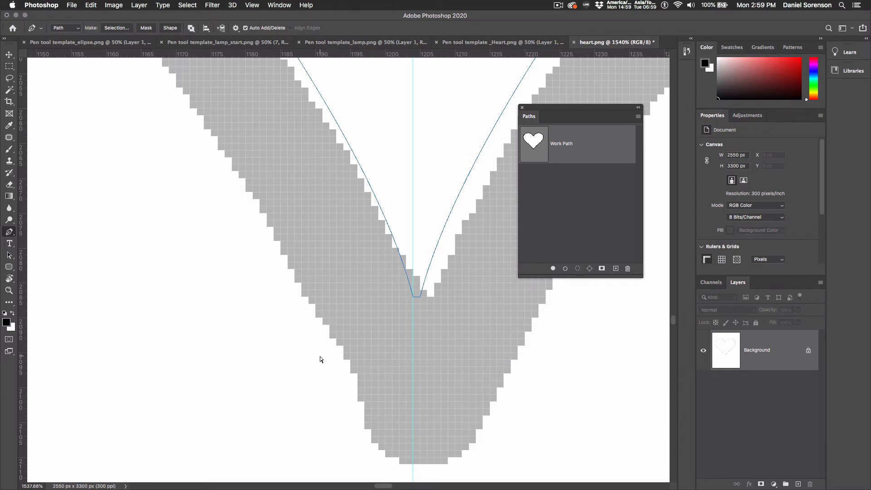
pyautogui.keyDown('ctrl'); pyautogui.click(421, 297); pyautogui.keyUp('ctrl')
pyautogui.moveTo(420, 298); pyautogui.dragTo(416, 298)
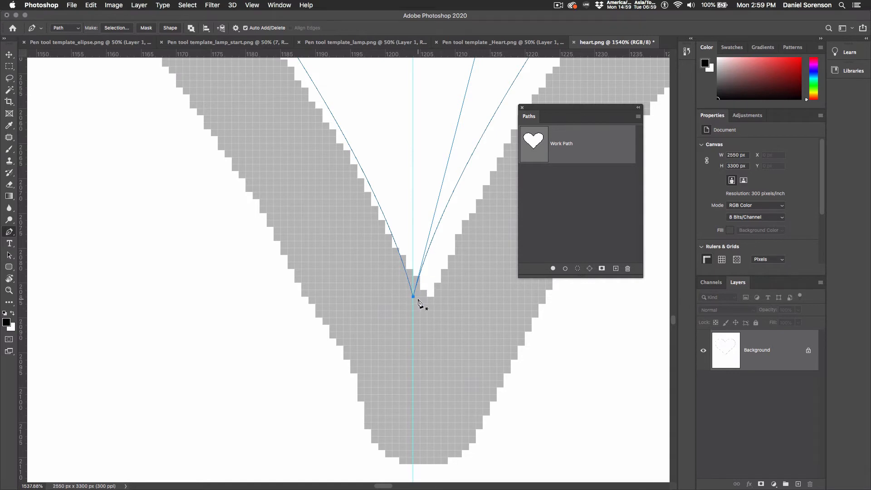
pyautogui.press('super+0')
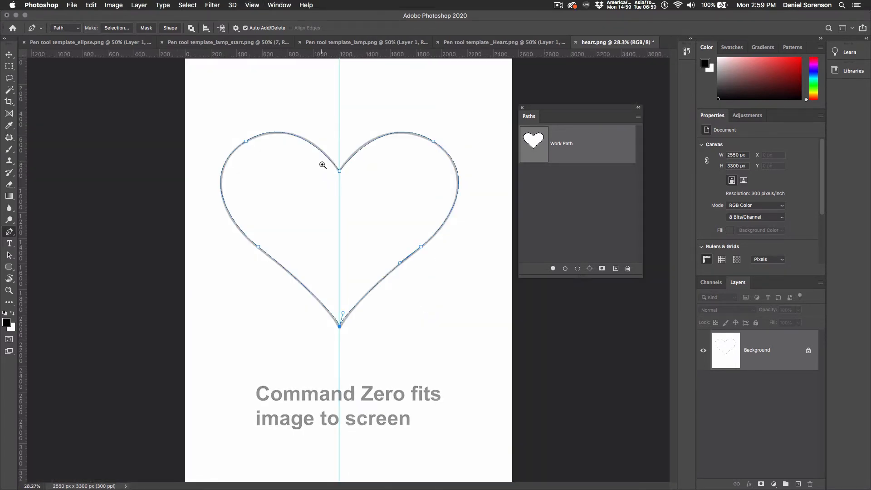
# - Join the path ends at the heart's top notch and shift the vertical guide slightly left to the notch's centre
pyautogui.moveTo(325, 155); pyautogui.dragTo(325, 199)
pyautogui.moveTo(321, 264); pyautogui.dragTo(337, 293)
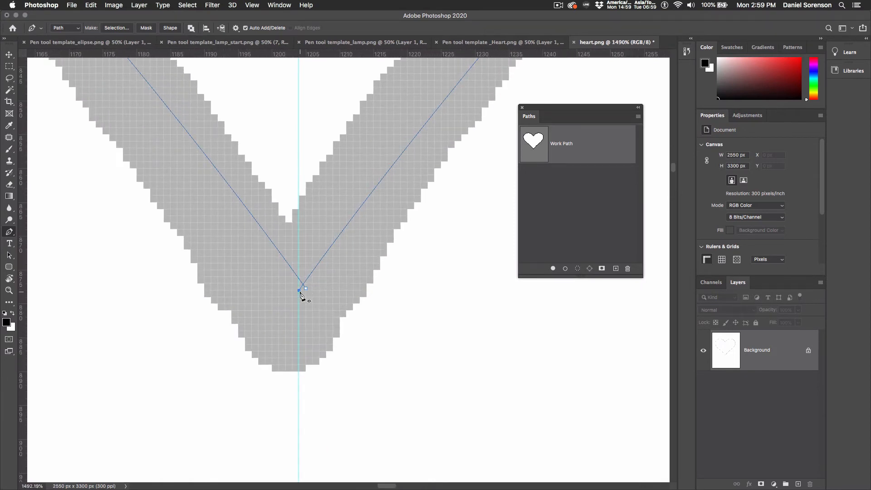
pyautogui.click(300, 292)
pyautogui.moveTo(298, 317); pyautogui.dragTo(297, 311)
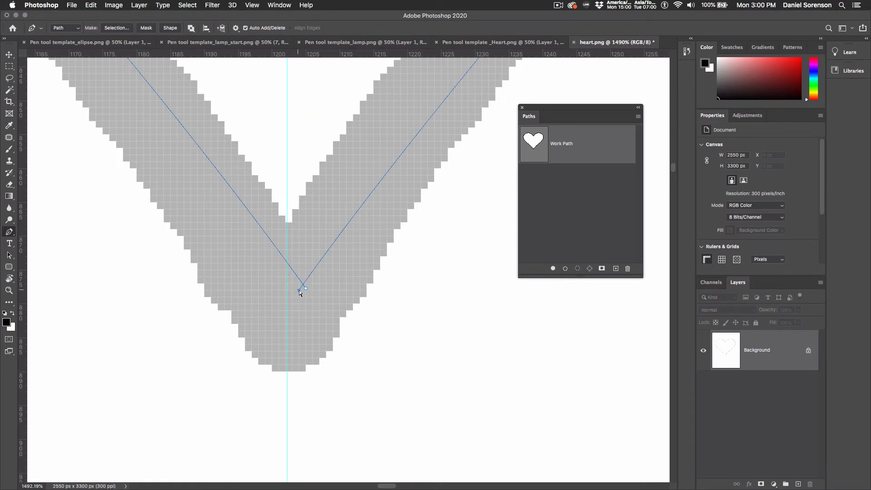
# - Bring the neighbouring anchor points at the top notch together so both halves meet in one sharp corner
pyautogui.moveTo(298, 290); pyautogui.dragTo(310, 288)
pyautogui.click(306, 289)
pyautogui.press('super+Left')
pyautogui.press('Right')
pyautogui.moveTo(312, 283); pyautogui.dragTo(305, 287)
pyautogui.press('super+0')
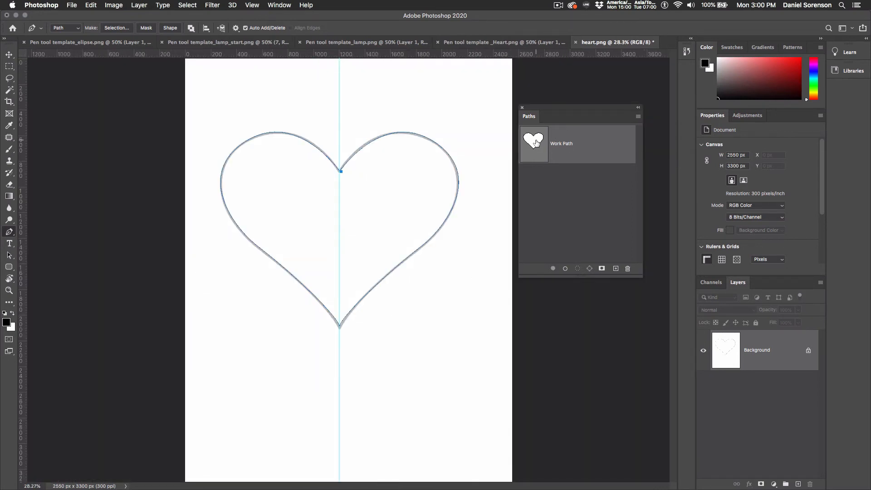
# - Fill the heart path with black on a new layer, and hide the guides and the Background layer
pyautogui.click(795, 482)
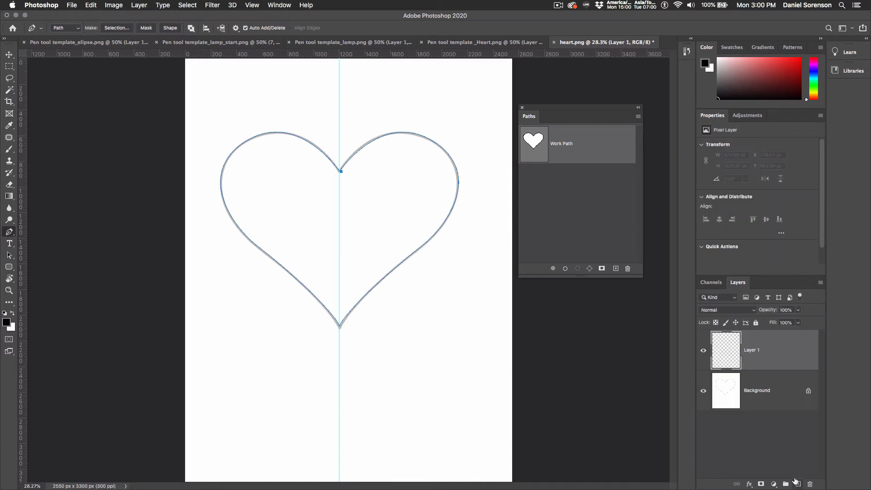
pyautogui.click(552, 268)
pyautogui.press('a')
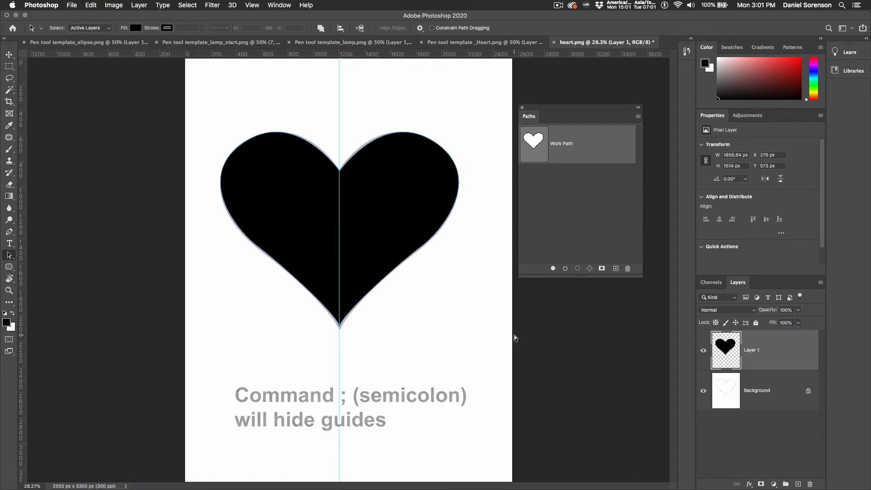
pyautogui.press('super+semicolon')
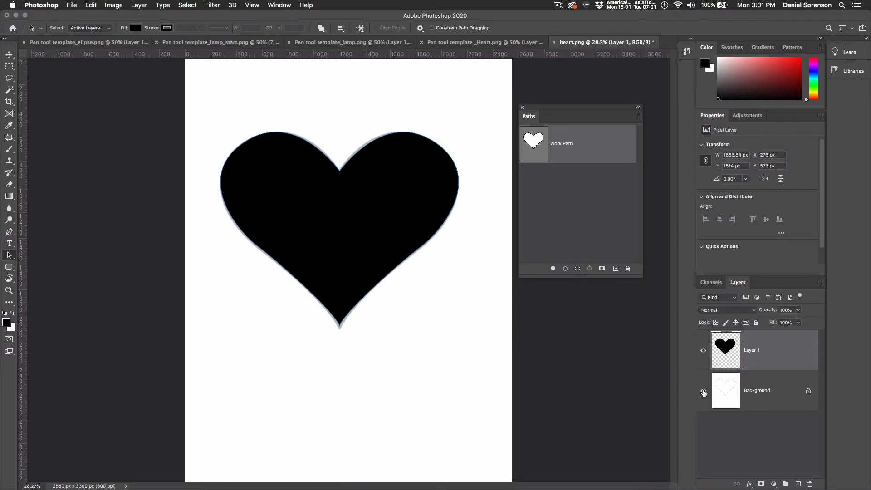
pyautogui.click(703, 391)
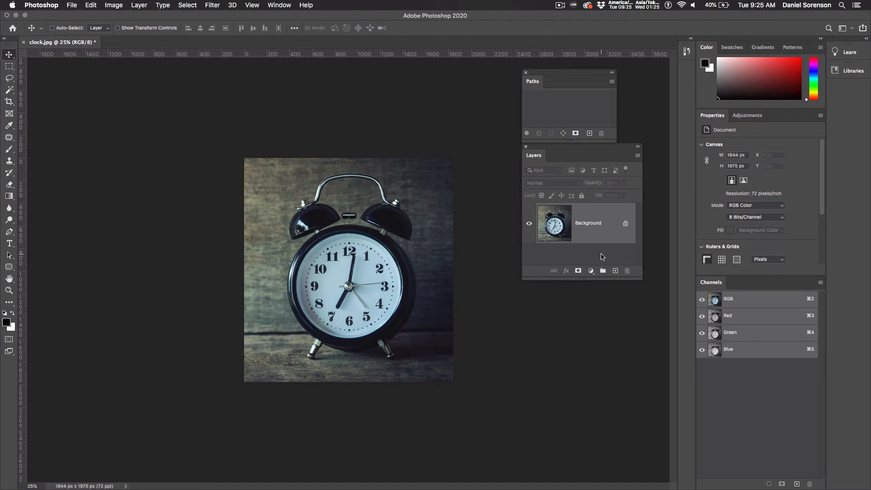
# - Add a Levels adjustment layer to clock.jpg with the midtones at 1.57 and the white input level at 209
pyautogui.click(590, 271)
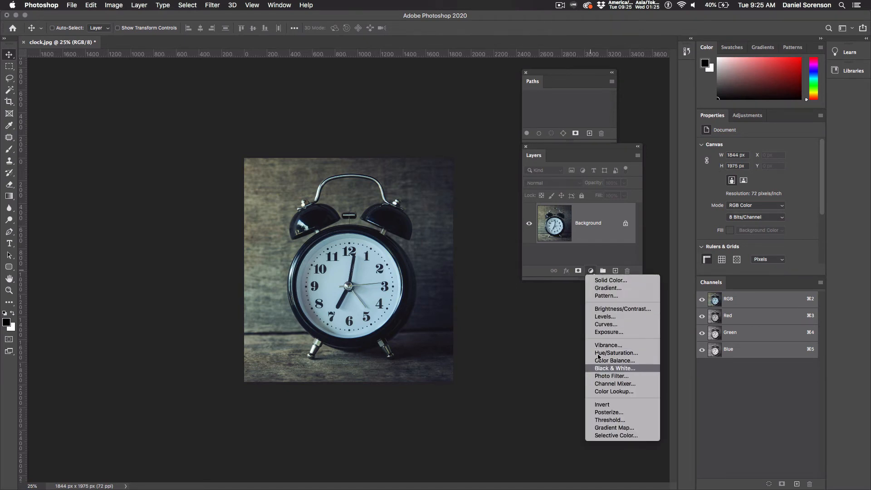
pyautogui.click(605, 317)
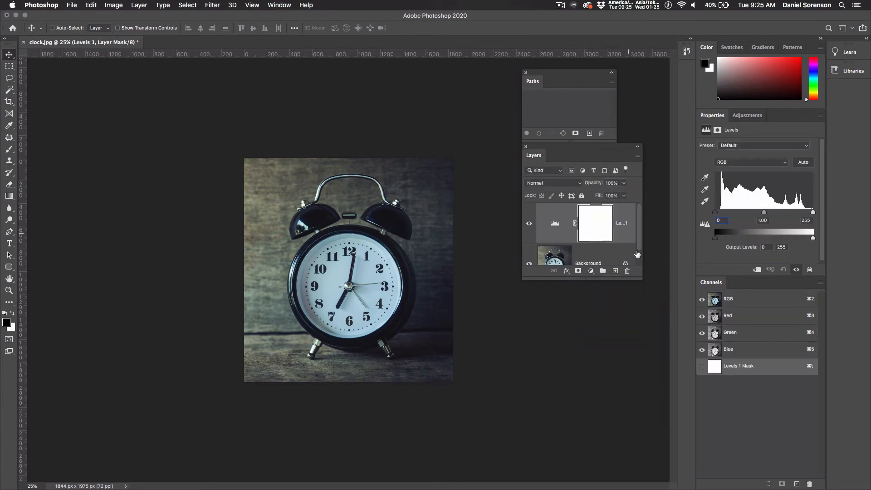
pyautogui.moveTo(813, 212); pyautogui.dragTo(741, 216)
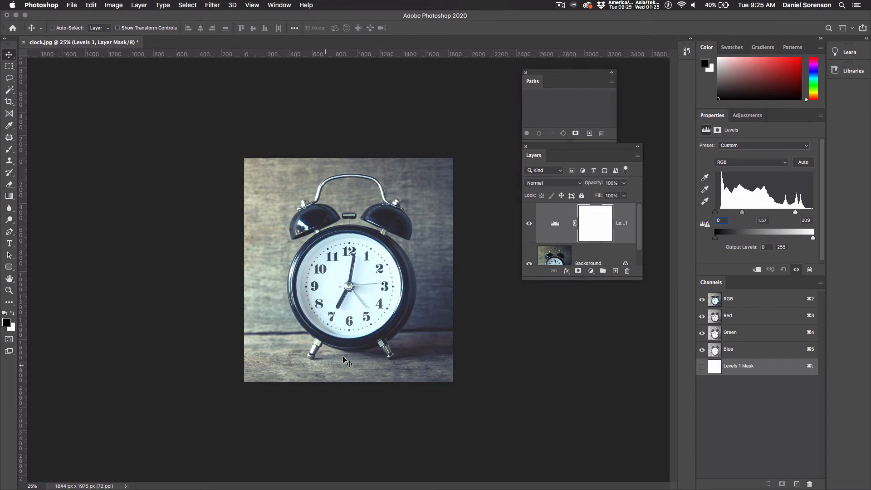
# - Start a Pen tool path at the clock's right foot, tracing around the metal ball from its outer edge to its inner edge
pyautogui.press('super+space')
pyautogui.moveTo(359, 339); pyautogui.dragTo(453, 391)
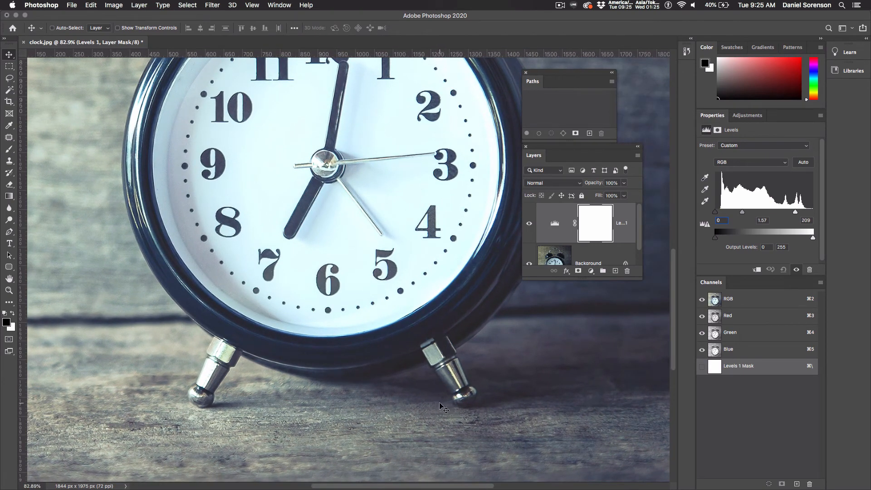
pyautogui.press('p')
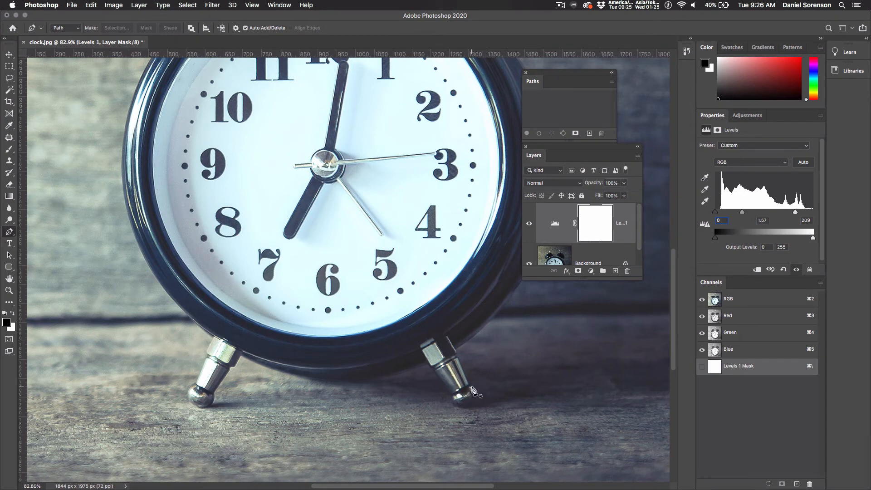
pyautogui.moveTo(469, 386); pyautogui.dragTo(473, 411)
pyautogui.click(458, 408)
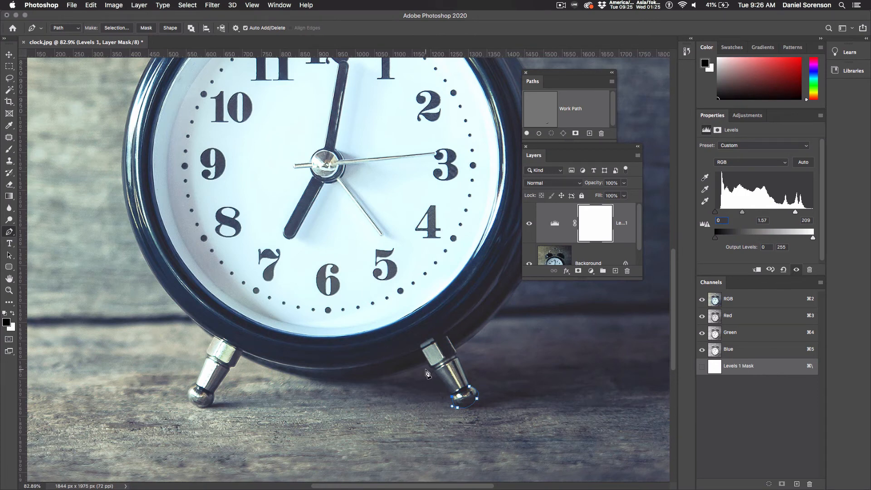
pyautogui.moveTo(429, 369); pyautogui.dragTo(440, 376)
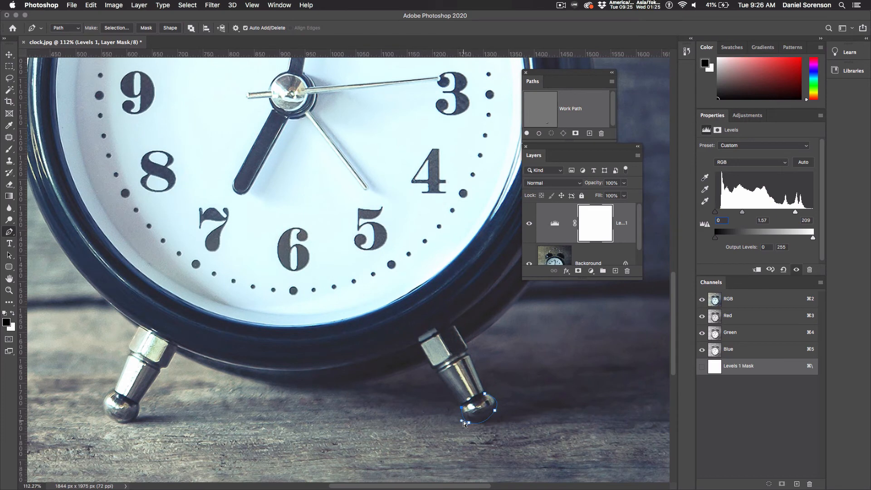
pyautogui.click(458, 419)
# - Continue the path up the right leg's inner edge and curve it along the bottom of the clock body
pyautogui.click(437, 370)
pyautogui.click(433, 370)
pyautogui.click(430, 364)
pyautogui.moveTo(310, 388); pyautogui.dragTo(252, 388)
pyautogui.moveTo(429, 364); pyautogui.dragTo(428, 363)
# - Extend the path to the left leg and place corner points around the inner side of its upper metal block
pyautogui.moveTo(177, 354); pyautogui.dragTo(163, 345)
pyautogui.click(167, 368)
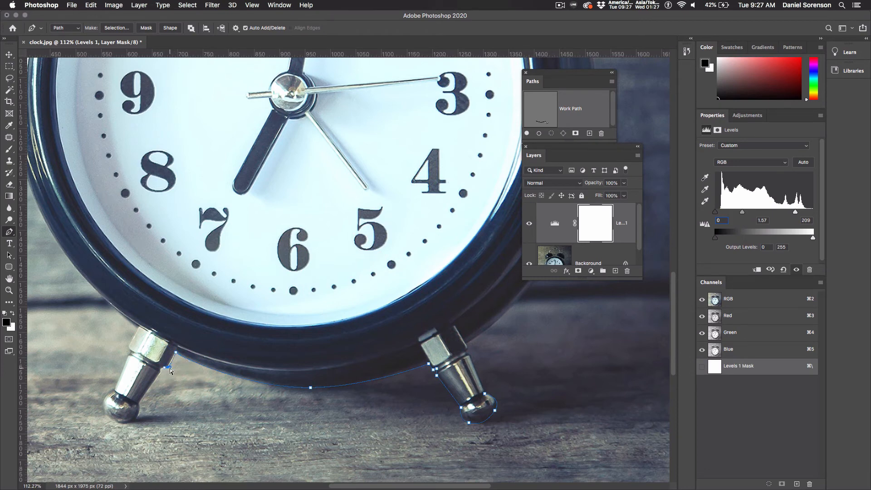
pyautogui.press('super+z')
pyautogui.click(168, 367)
pyautogui.click(161, 369)
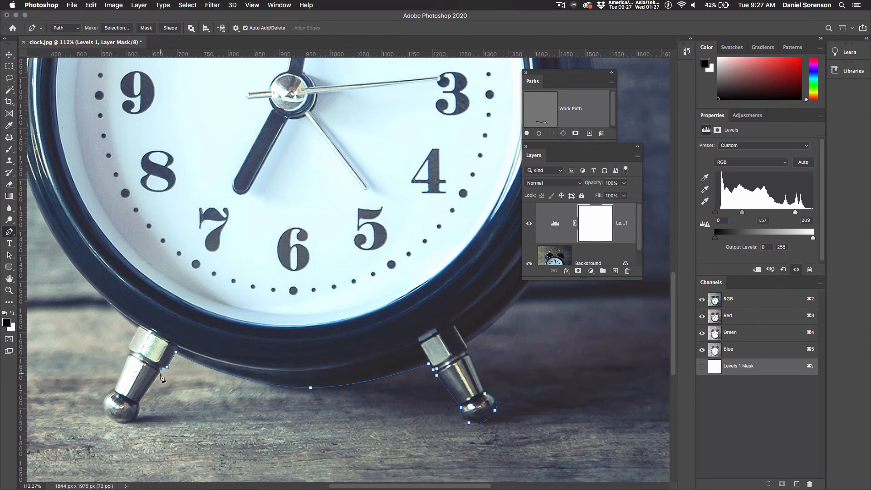
# - Trace down the left leg, around its ball foot, and back up the leg's outer edge
pyautogui.click(139, 403)
pyautogui.moveTo(130, 422); pyautogui.dragTo(109, 396)
pyautogui.click(115, 390)
pyautogui.click(128, 355)
pyautogui.scroll(3, 52, 404)
pyautogui.hscroll(-5, 52, 404)
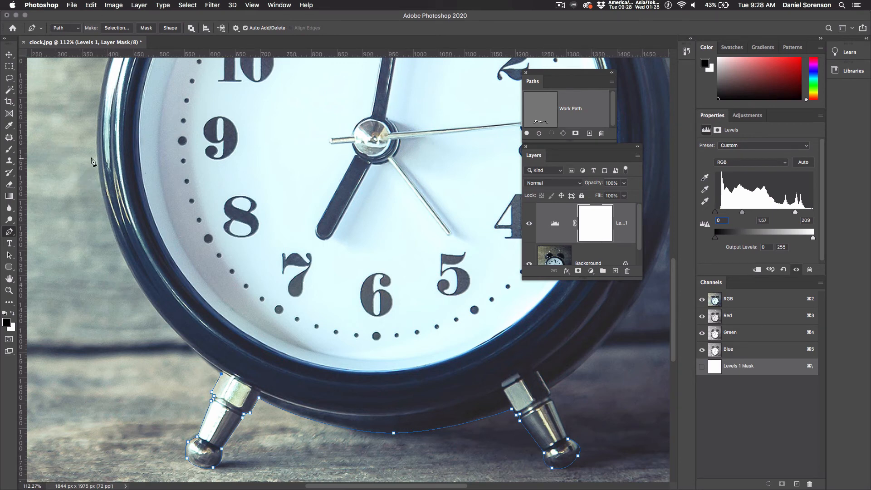
# - Curve the path up the left side of the clock body to the left bell's post, adjusting the handles to fit the rim
pyautogui.moveTo(98, 171); pyautogui.dragTo(93, 122)
pyautogui.moveTo(104, 221); pyautogui.dragTo(108, 291)
pyautogui.moveTo(220, 232); pyautogui.dragTo(232, 451)
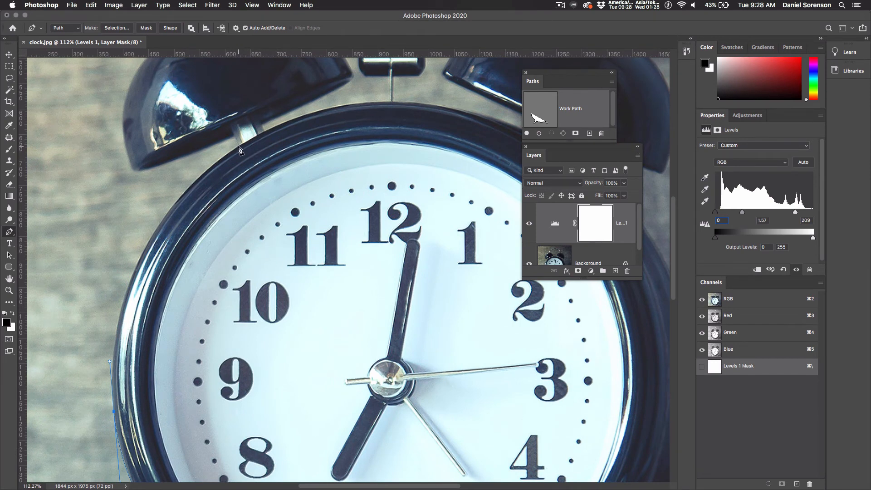
pyautogui.moveTo(239, 146); pyautogui.dragTo(291, 126)
pyautogui.moveTo(186, 167); pyautogui.dragTo(115, 226)
pyautogui.moveTo(109, 363); pyautogui.dragTo(108, 355)
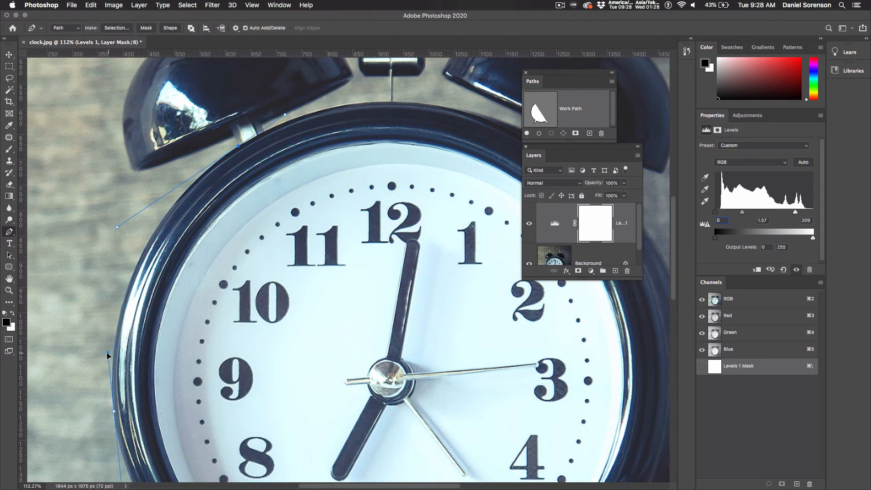
# - Trace up the left bell's post, along the bell's underside and around its outer curve
pyautogui.scroll(-5, 108, 355)
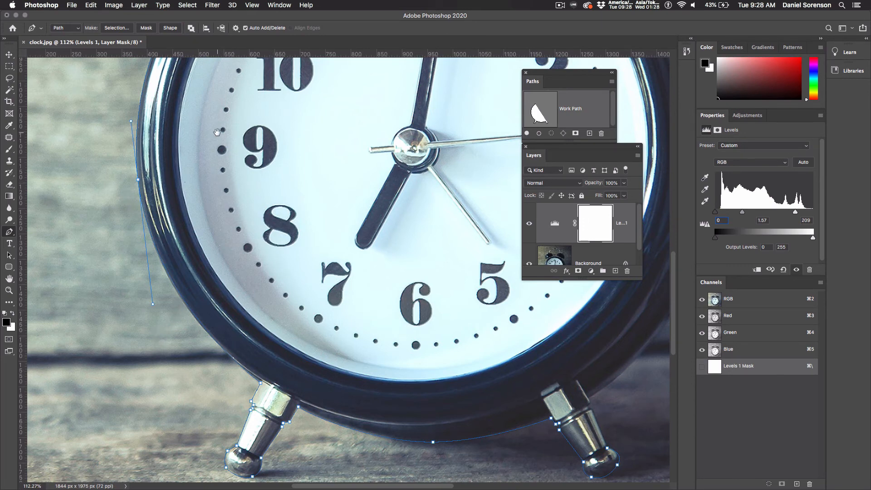
pyautogui.moveTo(218, 132); pyautogui.dragTo(207, 290)
pyautogui.moveTo(247, 178); pyautogui.dragTo(271, 314)
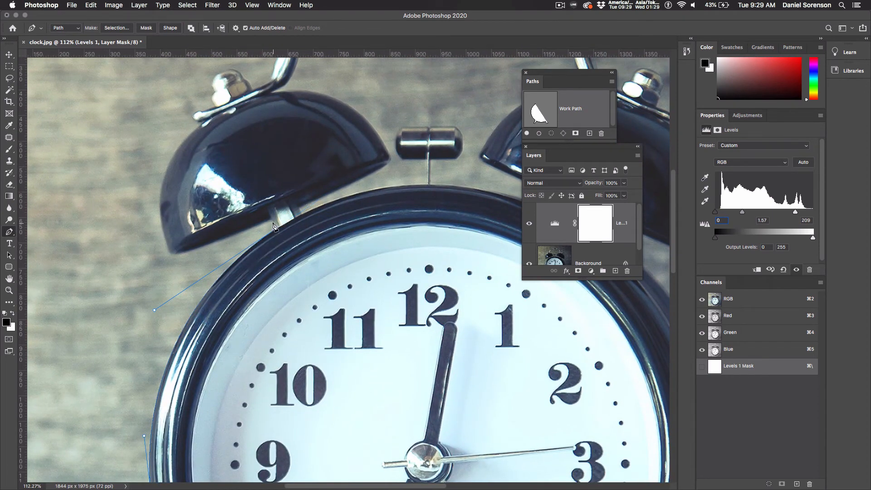
pyautogui.click(272, 220)
pyautogui.moveTo(179, 254); pyautogui.dragTo(149, 259)
pyautogui.keyDown('alt'); pyautogui.click(179, 255); pyautogui.keyUp('alt')
pyautogui.moveTo(167, 249); pyautogui.dragTo(168, 248)
pyautogui.moveTo(164, 181); pyautogui.dragTo(176, 148)
pyautogui.click(210, 120)
pyautogui.moveTo(176, 148); pyautogui.dragTo(177, 139)
# - Outline the left end of the handle bracket and continue up the outer side of the nut above the left bell
pyautogui.click(199, 123)
pyautogui.click(193, 118)
pyautogui.click(198, 111)
pyautogui.click(204, 112)
pyautogui.click(216, 107)
pyautogui.click(212, 97)
pyautogui.click(214, 86)
# - Carry the path over the left nut's domed top and down its inner side
pyautogui.scroll(5, 213, 88)
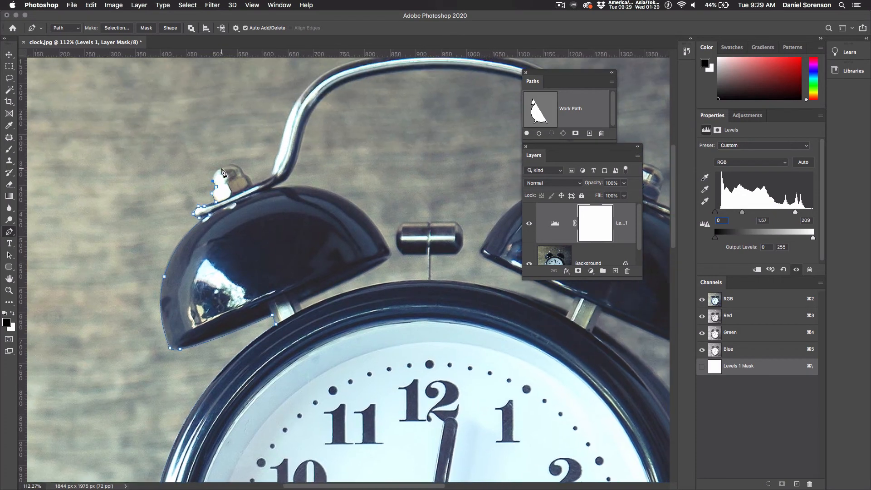
pyautogui.moveTo(222, 168); pyautogui.dragTo(234, 166)
pyautogui.moveTo(244, 173); pyautogui.dragTo(247, 175)
pyautogui.press('super+z')
pyautogui.click(250, 178)
pyautogui.click(253, 186)
# - Trace the handle's outer edge up its left side and across the arch, refining the top curve's handles
pyautogui.moveTo(271, 177); pyautogui.dragTo(273, 174)
pyautogui.moveTo(293, 106); pyautogui.dragTo(302, 93)
pyautogui.scroll(5, 278, 177)
pyautogui.hscroll(5, 279, 177)
pyautogui.moveTo(300, 128); pyautogui.dragTo(361, 118)
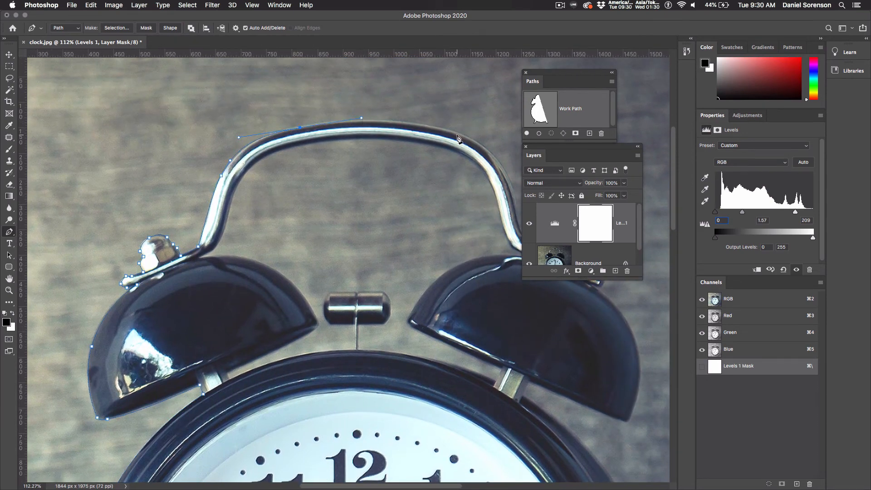
pyautogui.moveTo(461, 134); pyautogui.dragTo(515, 150)
pyautogui.moveTo(301, 130); pyautogui.dragTo(304, 130)
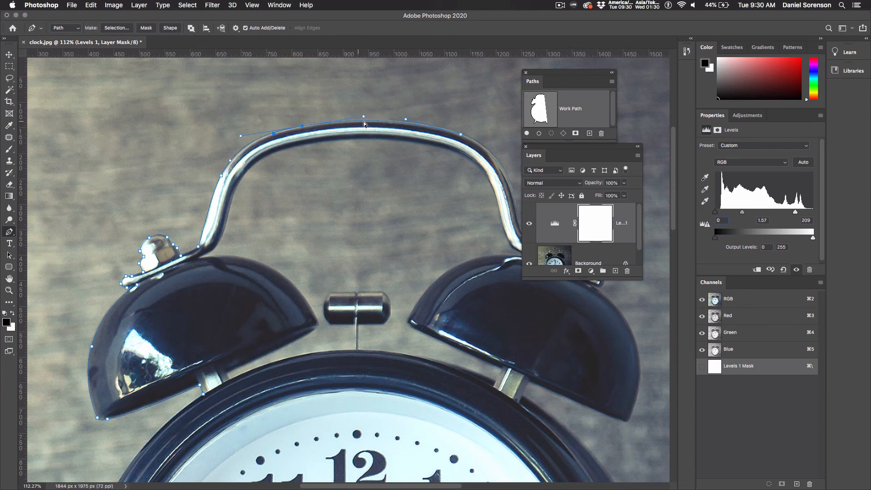
pyautogui.moveTo(365, 119); pyautogui.dragTo(360, 118)
pyautogui.moveTo(375, 184); pyautogui.dragTo(130, 171)
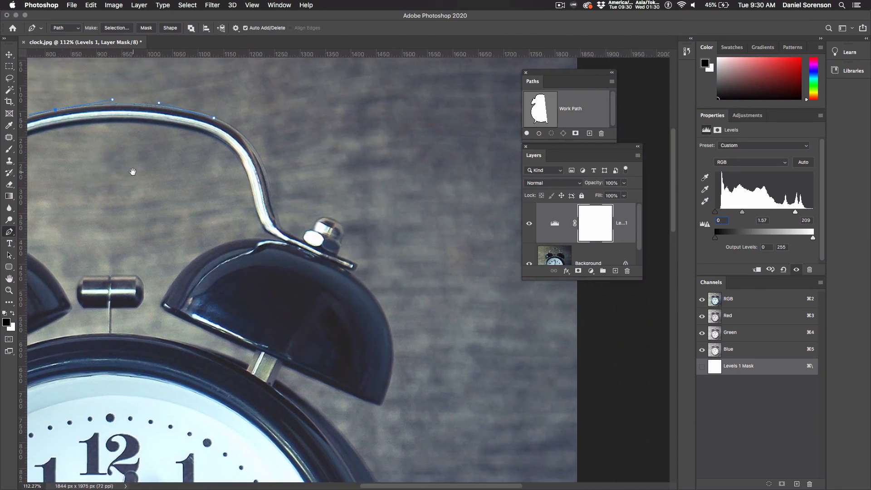
# - Continue the outline down the handle's right side and around the right nut, bell and clock body to complete the outer contour
pyautogui.click(215, 118)
pyautogui.click(279, 214)
pyautogui.click(288, 234)
pyautogui.click(344, 269)
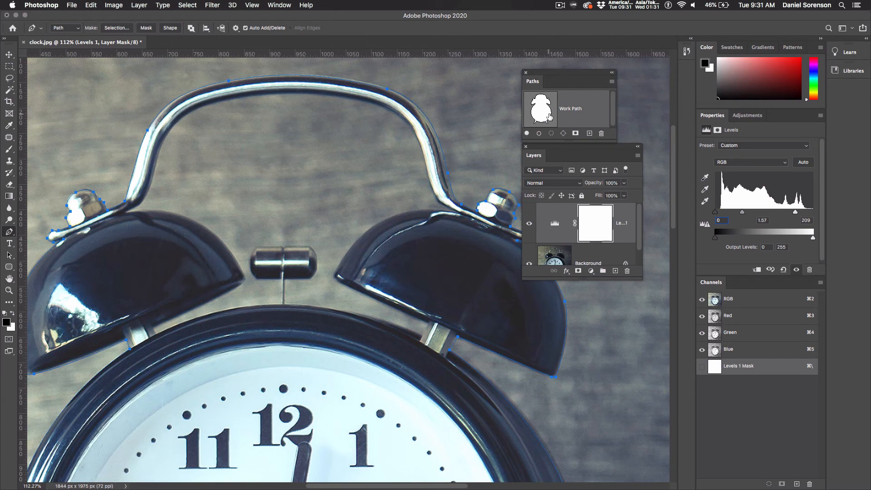
# - Start an inner contour where the handle meets the left bell and trace the handle's inside edge to the right bell
pyautogui.click(126, 213)
pyautogui.moveTo(146, 198); pyautogui.dragTo(149, 192)
pyautogui.moveTo(155, 139); pyautogui.dragTo(173, 127)
pyautogui.click(187, 111)
pyautogui.moveTo(287, 93); pyautogui.dragTo(367, 92)
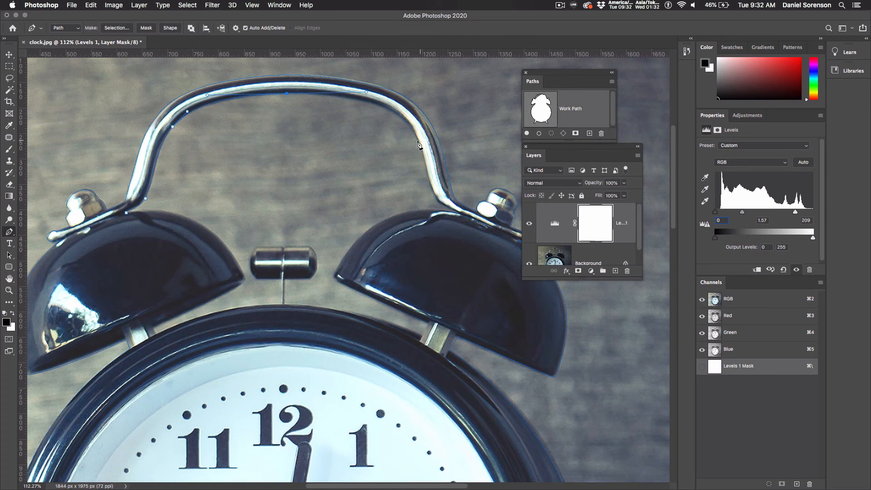
pyautogui.moveTo(418, 141); pyautogui.dragTo(432, 169)
pyautogui.moveTo(431, 170); pyautogui.dragTo(424, 159)
pyautogui.moveTo(434, 198); pyautogui.dragTo(438, 204)
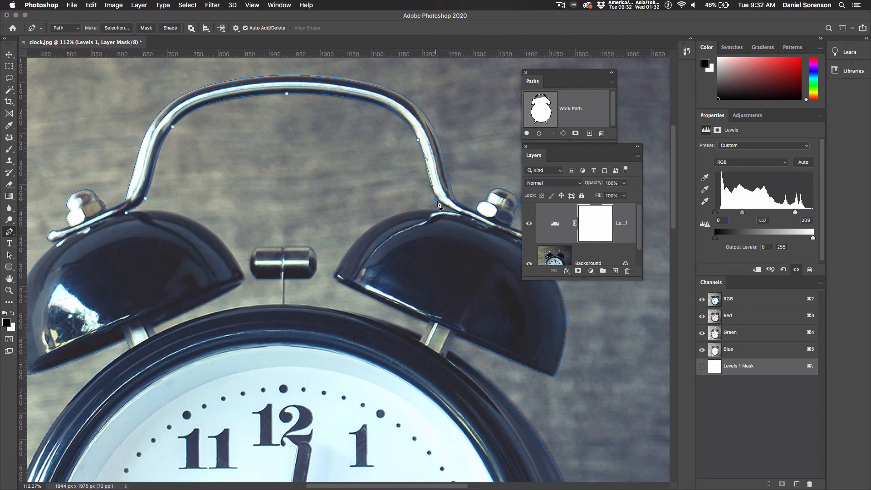
# - Continue the inner contour along the right bell's upper curve and around its inner lower corner
pyautogui.click(459, 214)
pyautogui.moveTo(418, 212); pyautogui.dragTo(388, 219)
pyautogui.moveTo(316, 297); pyautogui.dragTo(312, 300)
pyautogui.keyDown('alt'); pyautogui.click(345, 259); pyautogui.keyUp('alt')
pyautogui.click(335, 278)
pyautogui.click(339, 282)
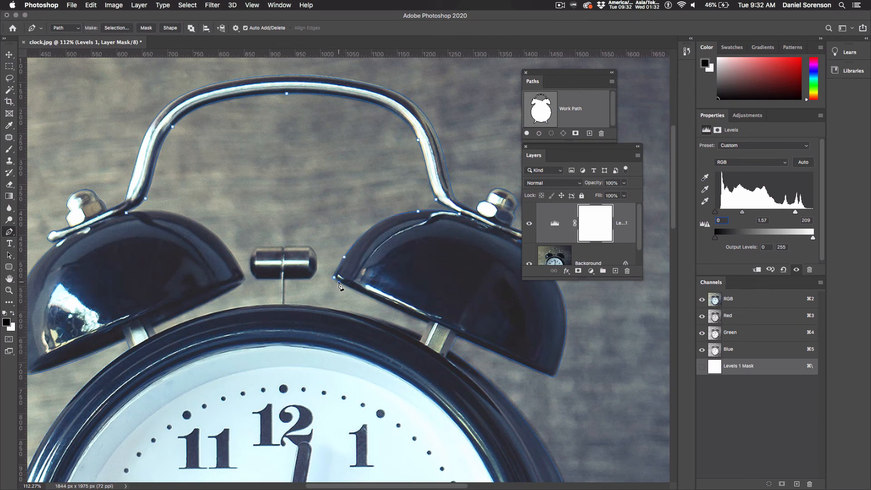
# - Trace the right bell's underside, its post and the top of the clock body, and go up the hammer's stem
pyautogui.click(430, 324)
pyautogui.click(421, 337)
pyautogui.moveTo(329, 308); pyautogui.dragTo(287, 303)
pyautogui.click(286, 280)
pyautogui.press('super+z')
pyautogui.moveTo(285, 303); pyautogui.dragTo(286, 305)
pyautogui.keyDown('alt'); pyautogui.click(329, 308); pyautogui.keyUp('alt')
pyautogui.click(285, 304)
pyautogui.click(285, 279)
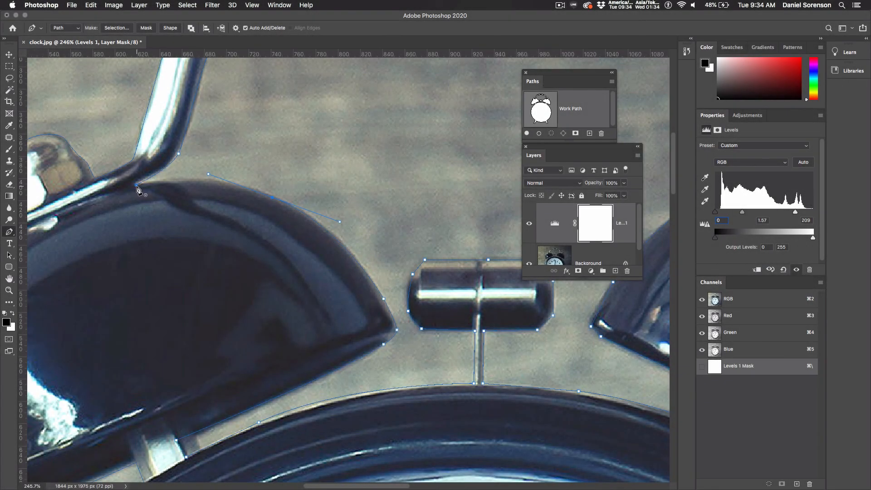
# - Close the inner contour at the left bell and handle, and load the finished clock path as a selection
pyautogui.moveTo(136, 186); pyautogui.dragTo(95, 193)
pyautogui.keyDown('super'); pyautogui.click(541, 114); pyautogui.keyUp('super')
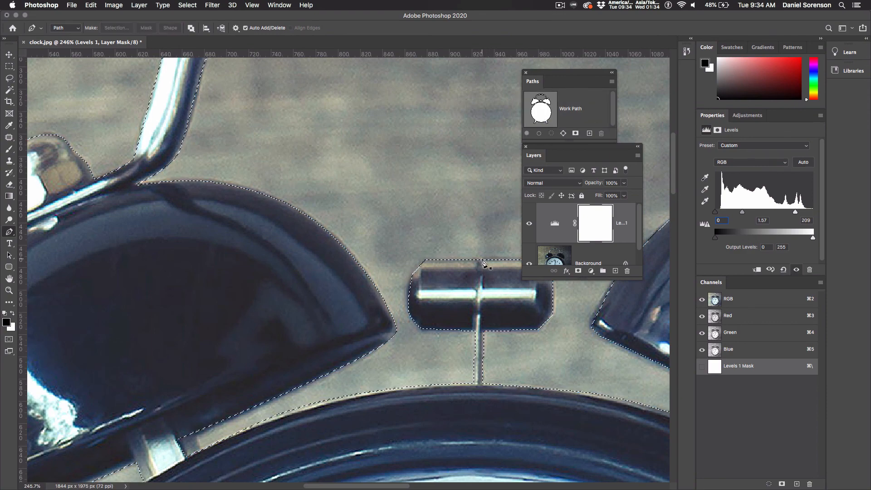
pyautogui.press('super+0')
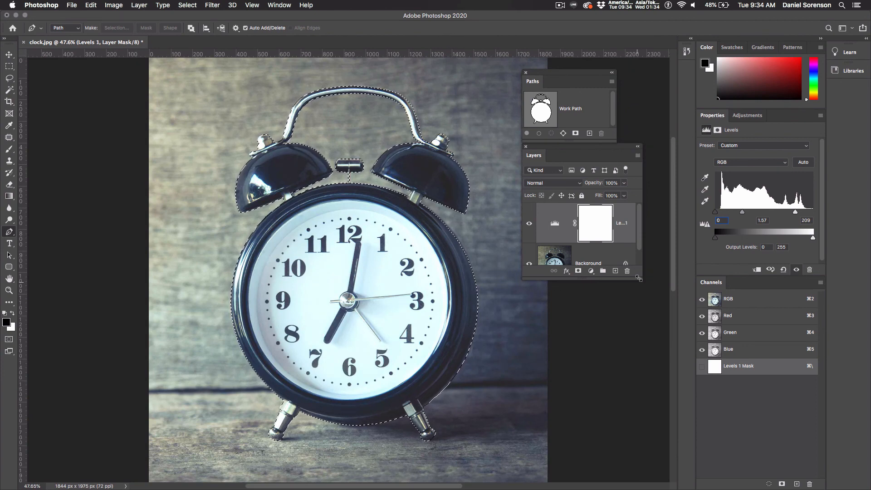
# - Remove the Levels adjustment layer and save the work path as Path 1
pyautogui.moveTo(556, 227); pyautogui.dragTo(651, 364)
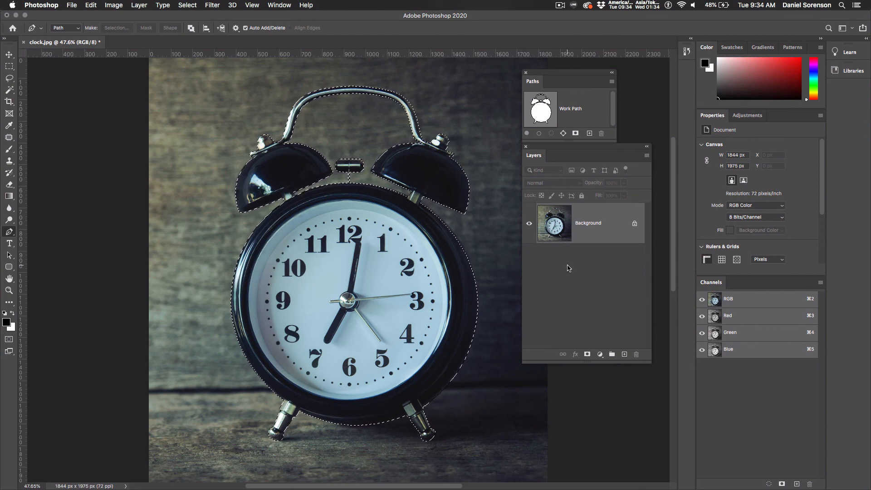
pyautogui.doubleClick(579, 111)
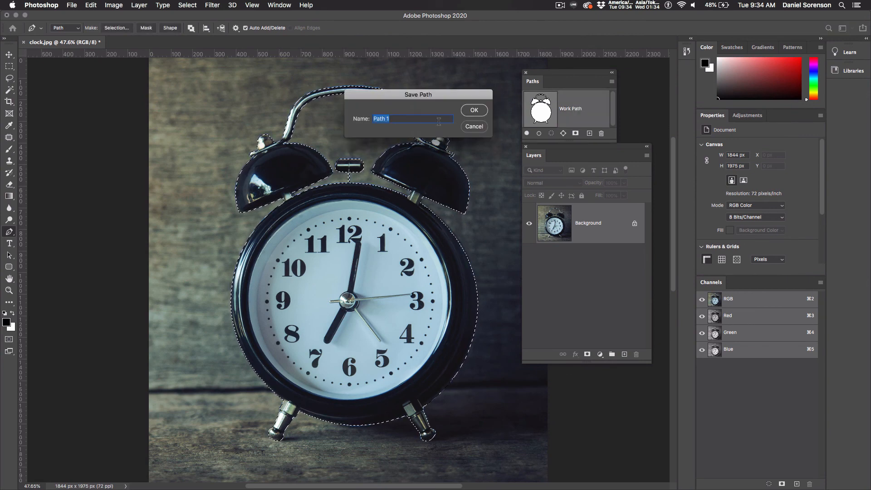
pyautogui.click(474, 112)
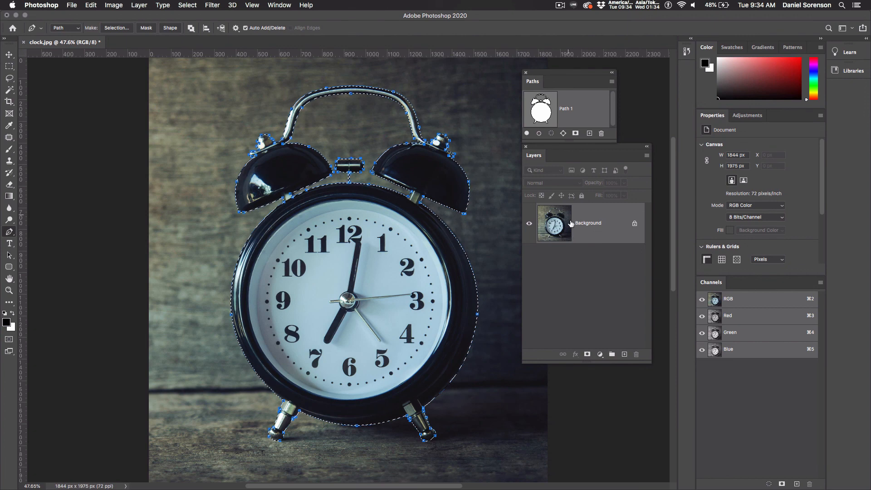
# - Convert the Background to a layer named clock and add a layer mask from the clock selection
pyautogui.doubleClick(594, 227)
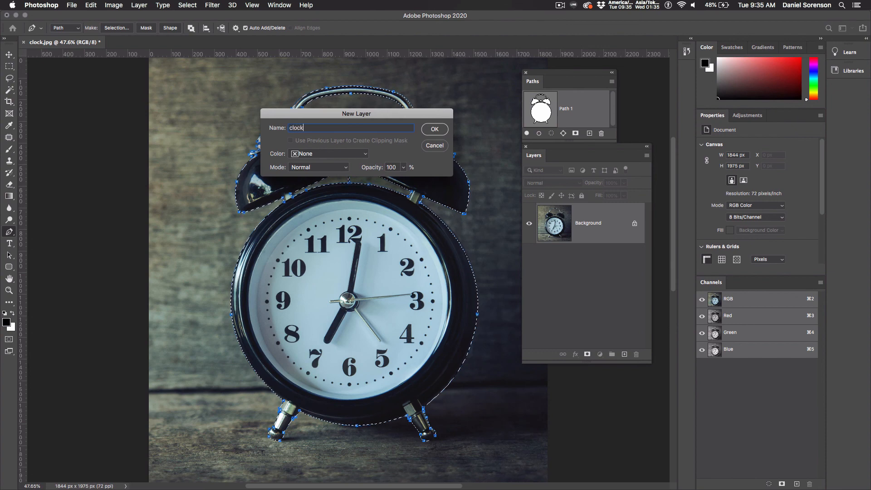
pyautogui.click(437, 130)
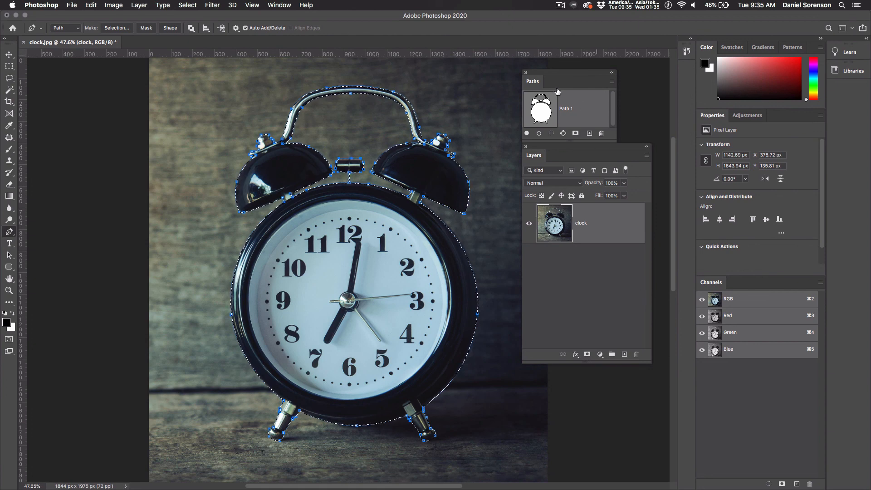
pyautogui.moveTo(557, 77); pyautogui.dragTo(521, 71)
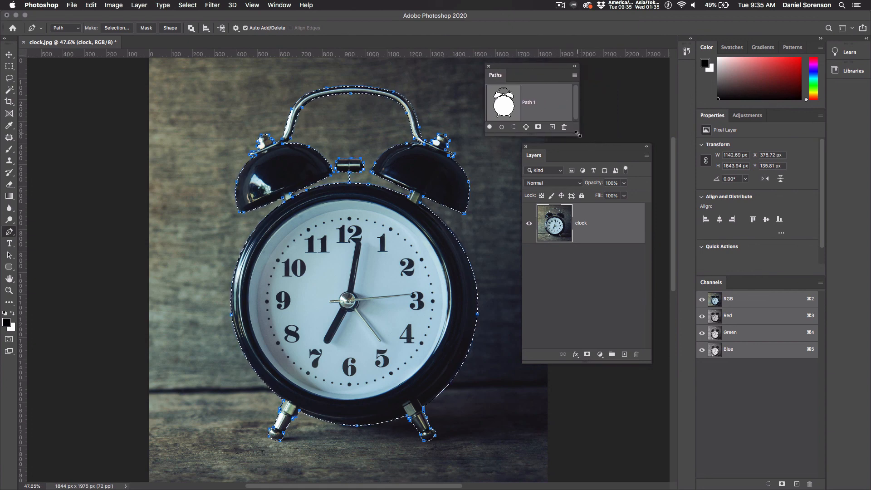
pyautogui.moveTo(578, 135); pyautogui.dragTo(588, 178)
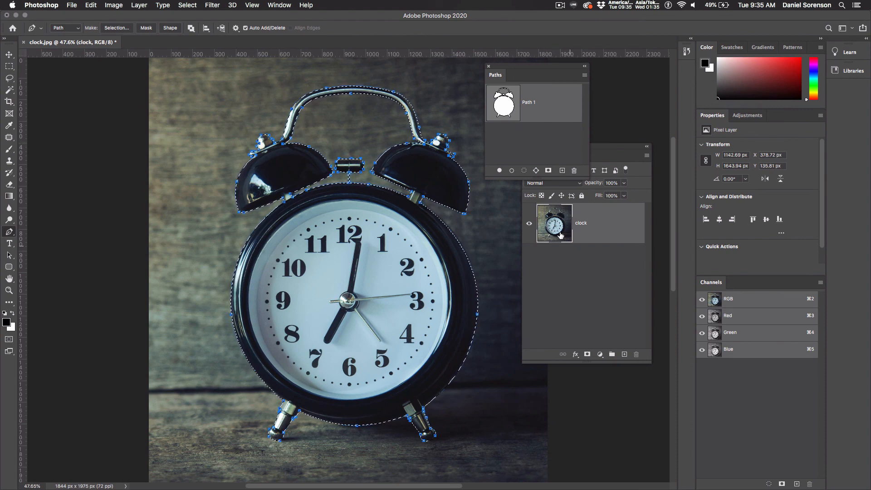
pyautogui.click(533, 145)
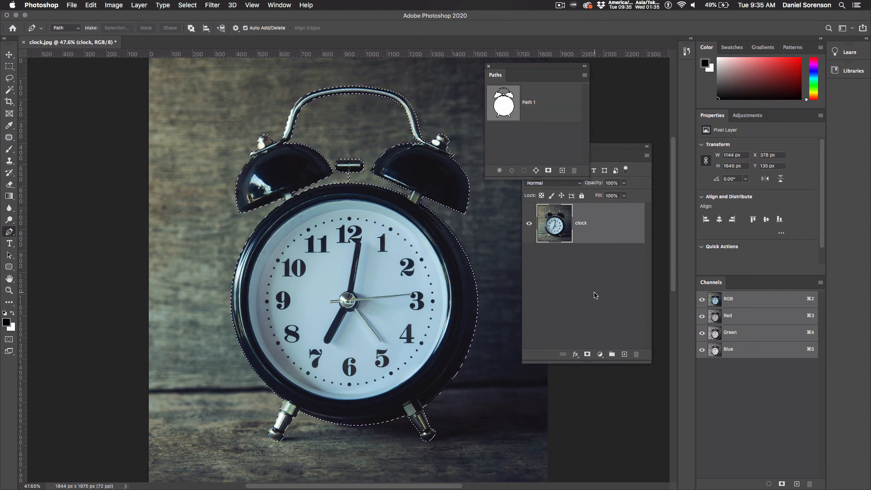
pyautogui.click(587, 354)
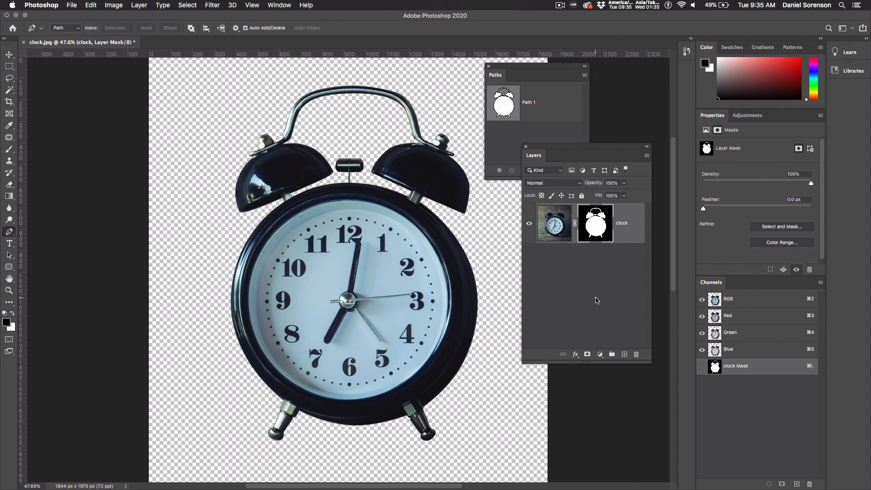
# - Disable and re-enable the clock layer's mask to compare the cutout with the original photo
pyautogui.keyDown('shift'); pyautogui.click(600, 228); pyautogui.keyUp('shift')
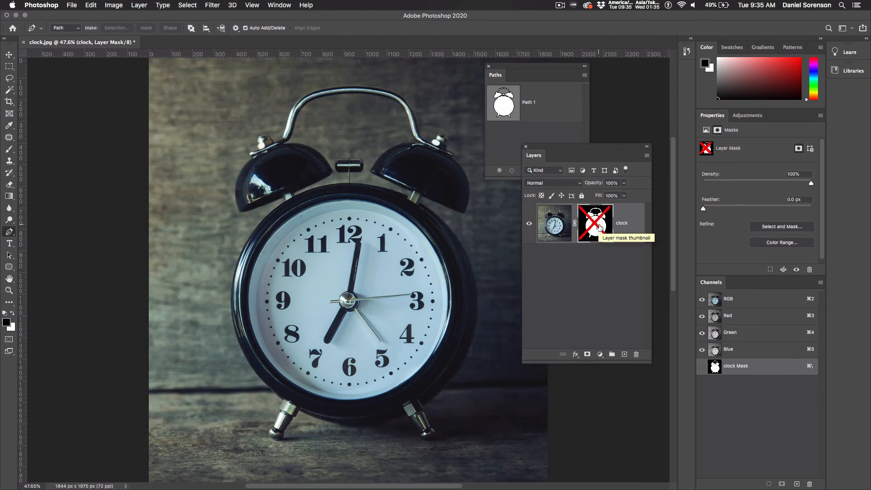
pyautogui.keyDown('shift'); pyautogui.click(599, 229); pyautogui.keyUp('shift')
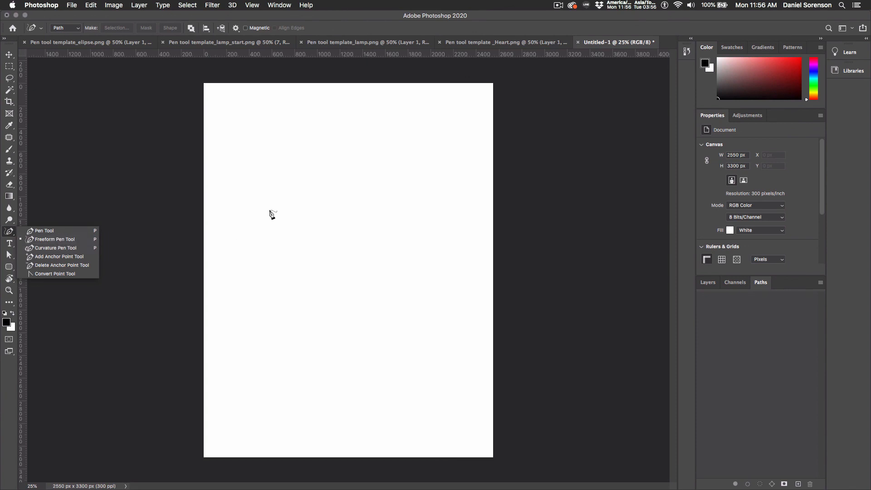
# - Draw a closed freeform crescent-like path in the upper half of the blank canvas and move the whole path slightly right with Path Selection
pyautogui.moveTo(271, 209)
pyautogui.mouseDown()
pyautogui.moveTo(324, 181)
pyautogui.moveTo(364, 198)
pyautogui.moveTo(394, 260)
pyautogui.moveTo(340, 294)
pyautogui.moveTo(281, 274)
pyautogui.moveTo(307, 249)
pyautogui.moveTo(308, 223)
pyautogui.moveTo(270, 212)
pyautogui.mouseUp()
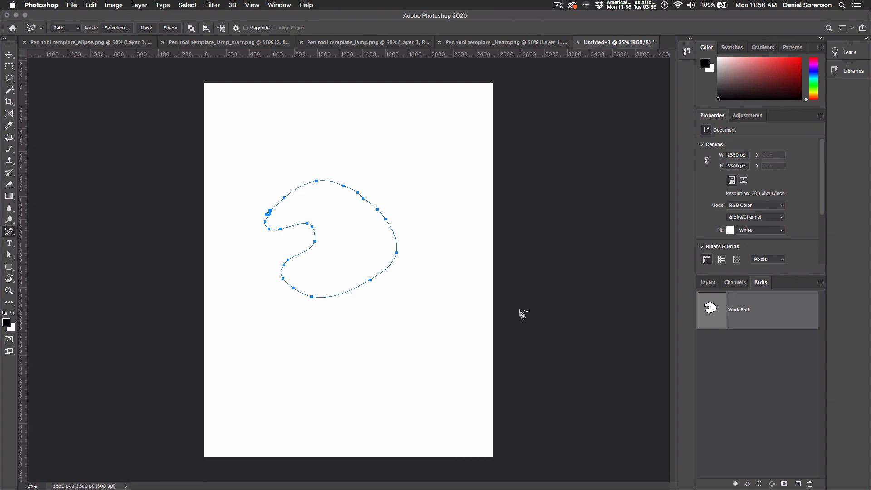
pyautogui.rightClick(9, 255)
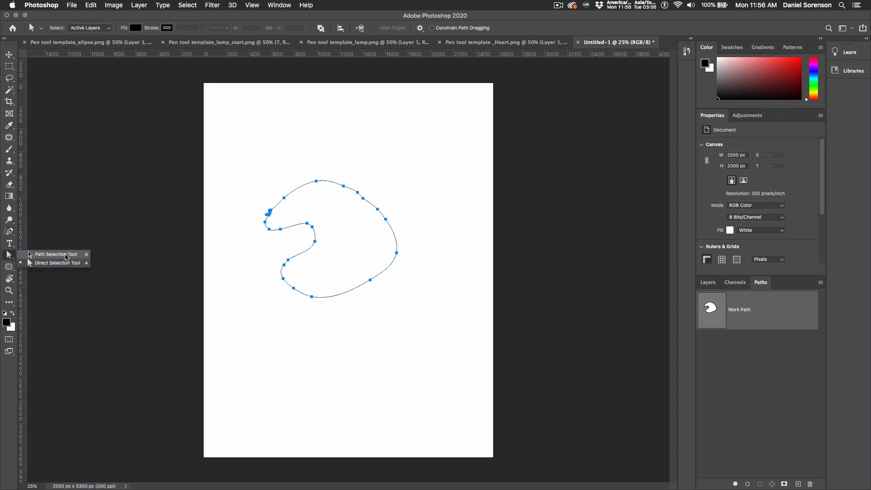
pyautogui.click(68, 256)
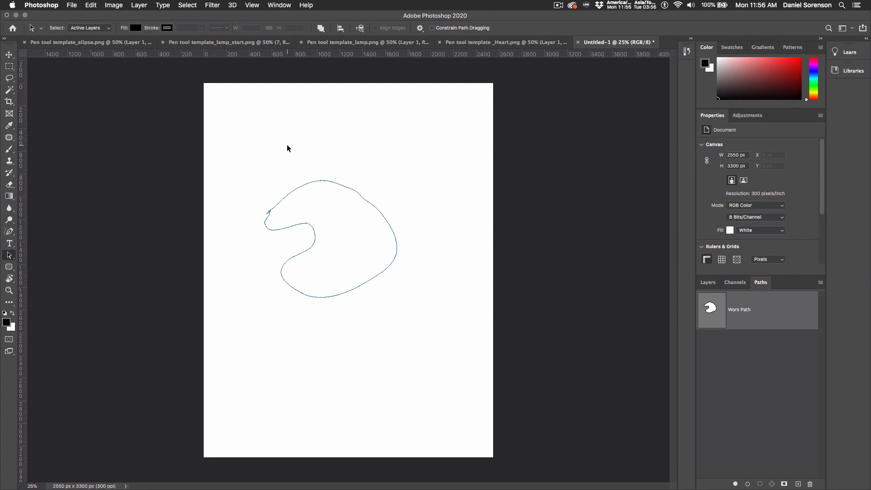
pyautogui.moveTo(349, 190); pyautogui.dragTo(364, 200)
pyautogui.click(369, 318)
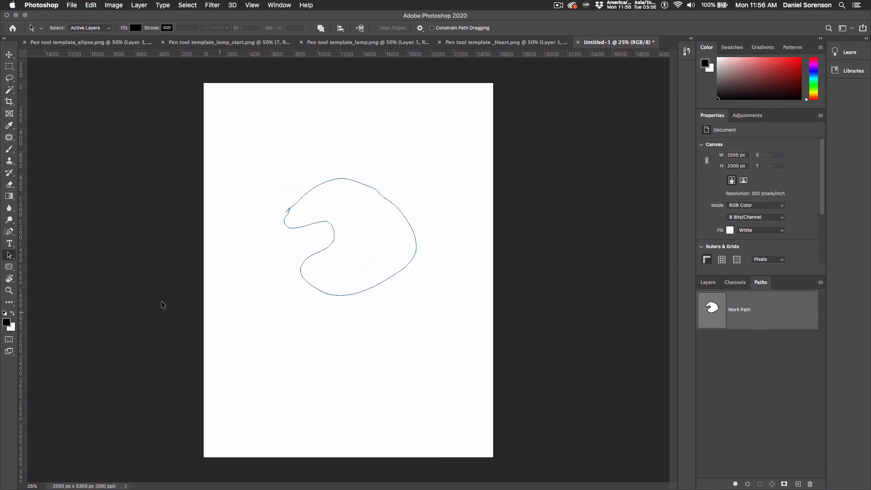
# - Reshape the freeform path with Direct Selection, pulling its top upward into a peak and its right side outward into a point
pyautogui.click(9, 256)
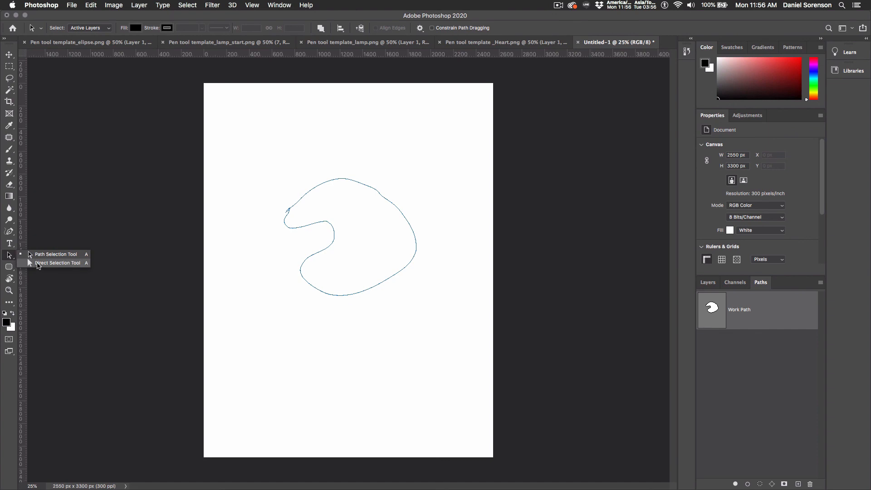
pyautogui.click(57, 263)
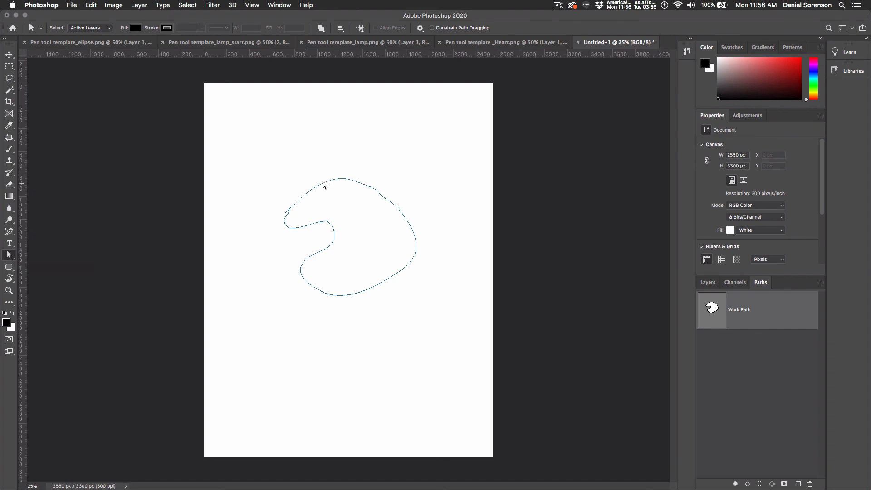
pyautogui.click(342, 181)
pyautogui.moveTo(406, 219); pyautogui.dragTo(456, 189)
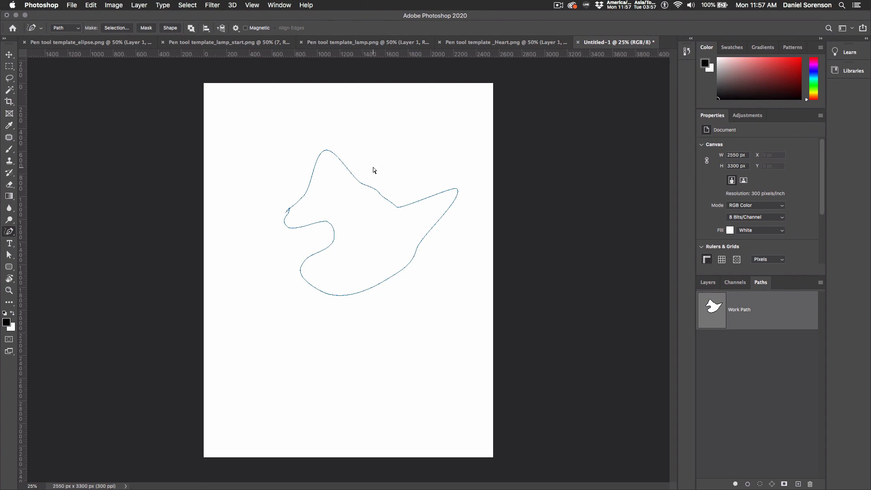
# - Shift the freeform path's top peak downward with temporary Direct Selection and delete the entire path
pyautogui.keyDown('super'); pyautogui.click(362, 184); pyautogui.keyUp('super')
pyautogui.moveTo(325, 150); pyautogui.dragTo(333, 172)
pyautogui.press('BackSpace')
pyautogui.press('BackSpace')
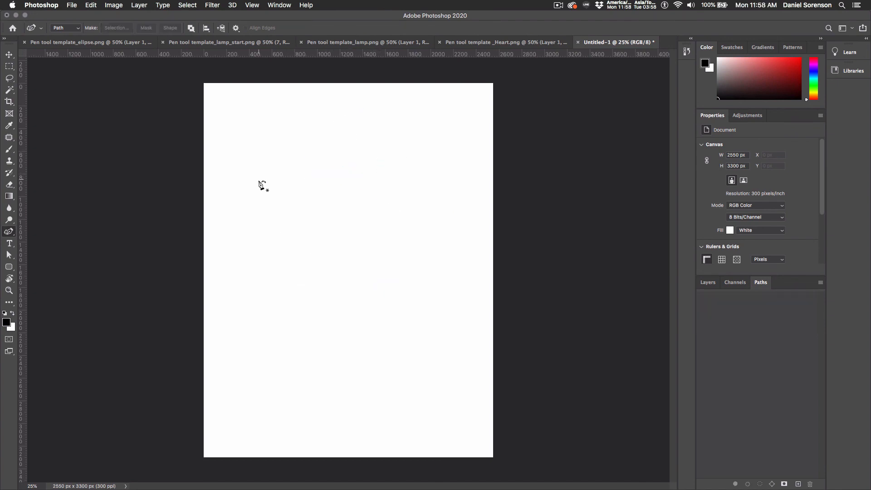
# - Draw an open wavy path of five points across the upper half of the canvas with the Curvature Pen tool
pyautogui.click(251, 219)
pyautogui.click(278, 171)
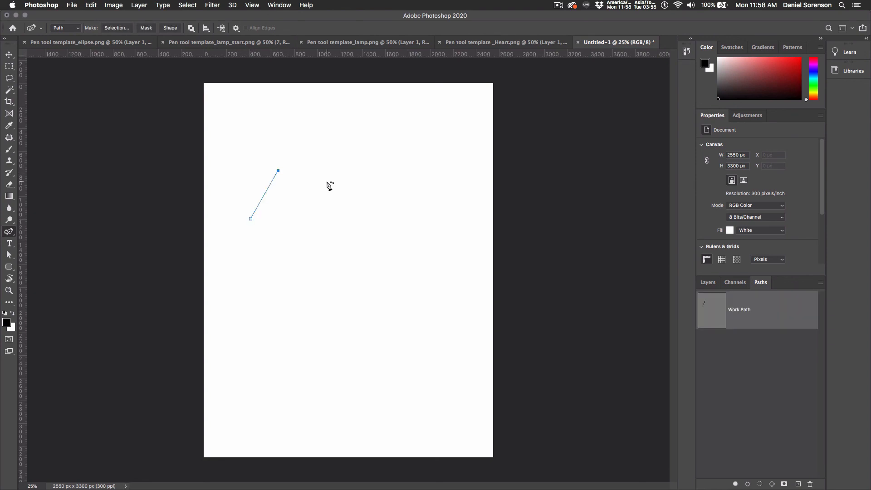
pyautogui.moveTo(333, 190); pyautogui.dragTo(333, 206)
pyautogui.moveTo(387, 219); pyautogui.dragTo(390, 207)
pyautogui.moveTo(457, 187); pyautogui.dragTo(460, 205)
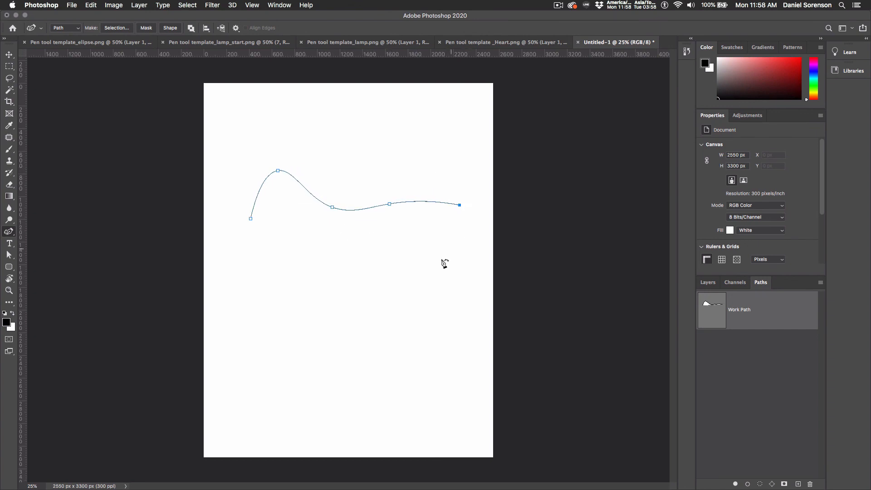
# - Close the wavy path with three anchors along its lower side and move the starting anchor up and to the left
pyautogui.click(347, 293)
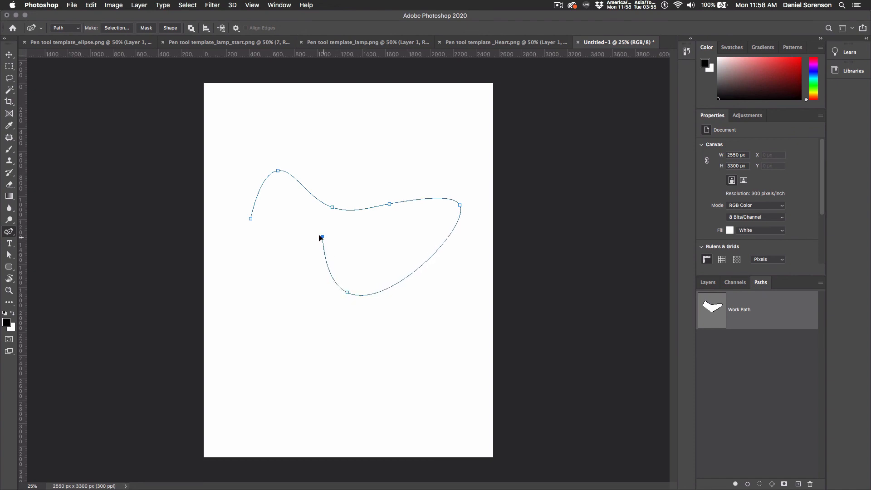
pyautogui.click(323, 236)
pyautogui.click(248, 230)
pyautogui.click(251, 219)
pyautogui.moveTo(251, 219); pyautogui.dragTo(240, 201)
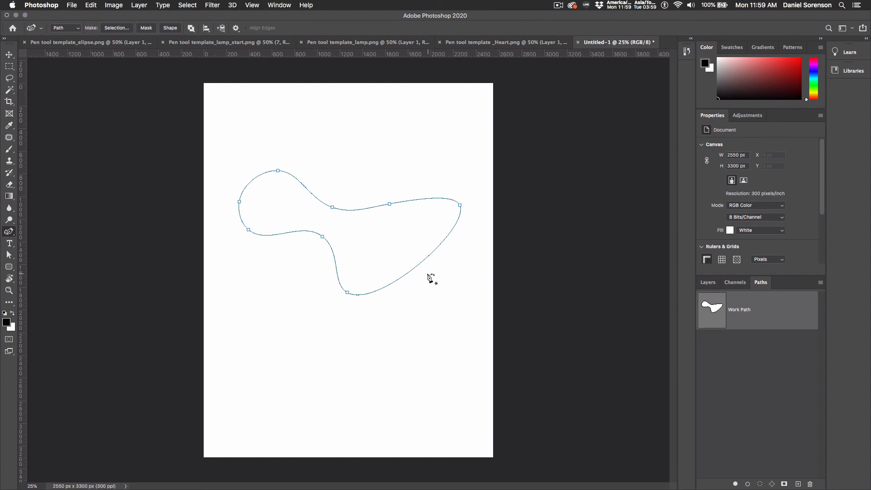
# - Add an anchor point on the lower-right curve of the closed path with the Curvature Pen tool
pyautogui.click(418, 266)
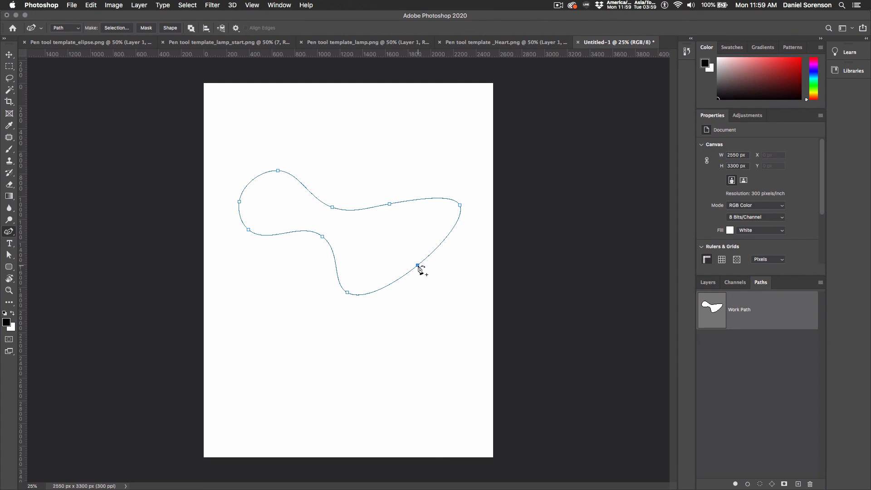